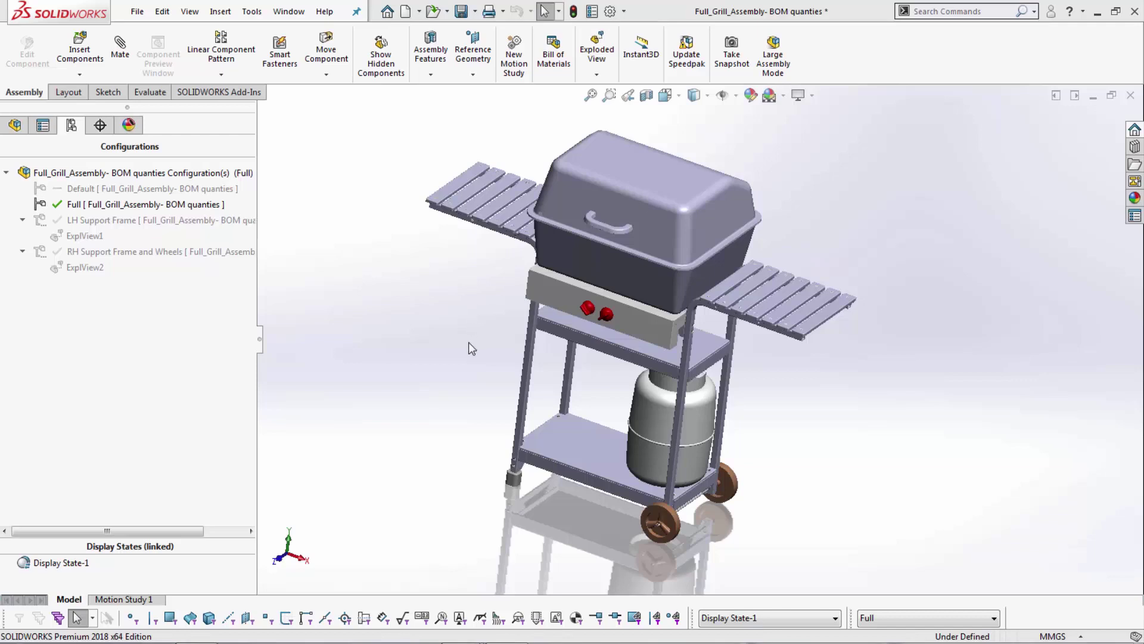
View the LH and RH support frame exploded views, then reactivate the Full configuration.
{"action": "double_click", "coordinate": [196, 223]}
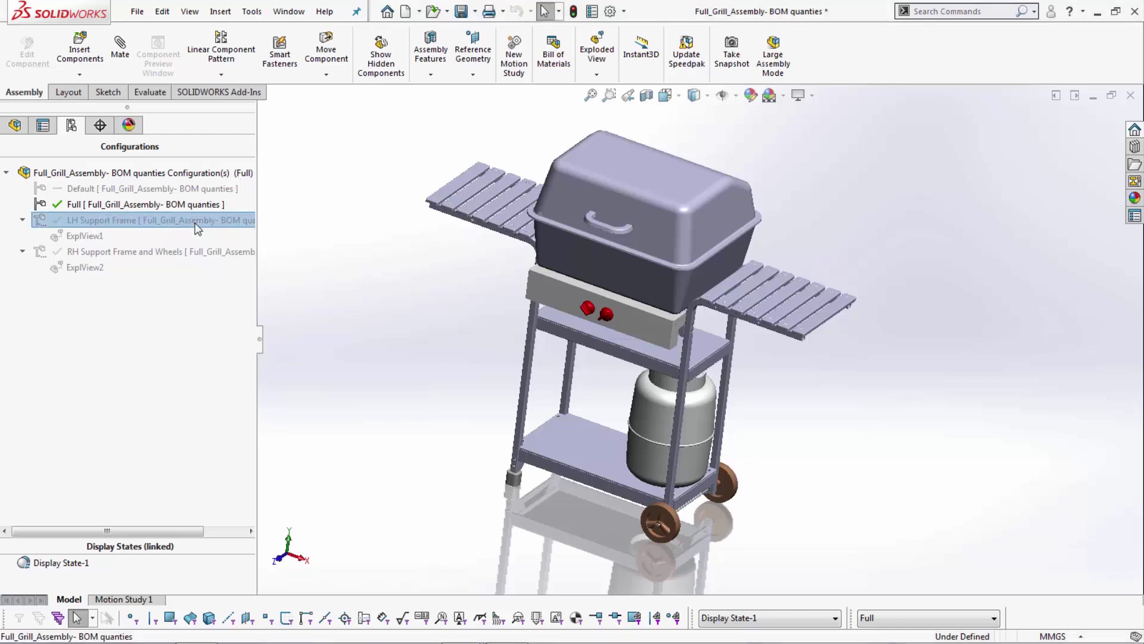
{"action": "double_click", "coordinate": [85, 236]}
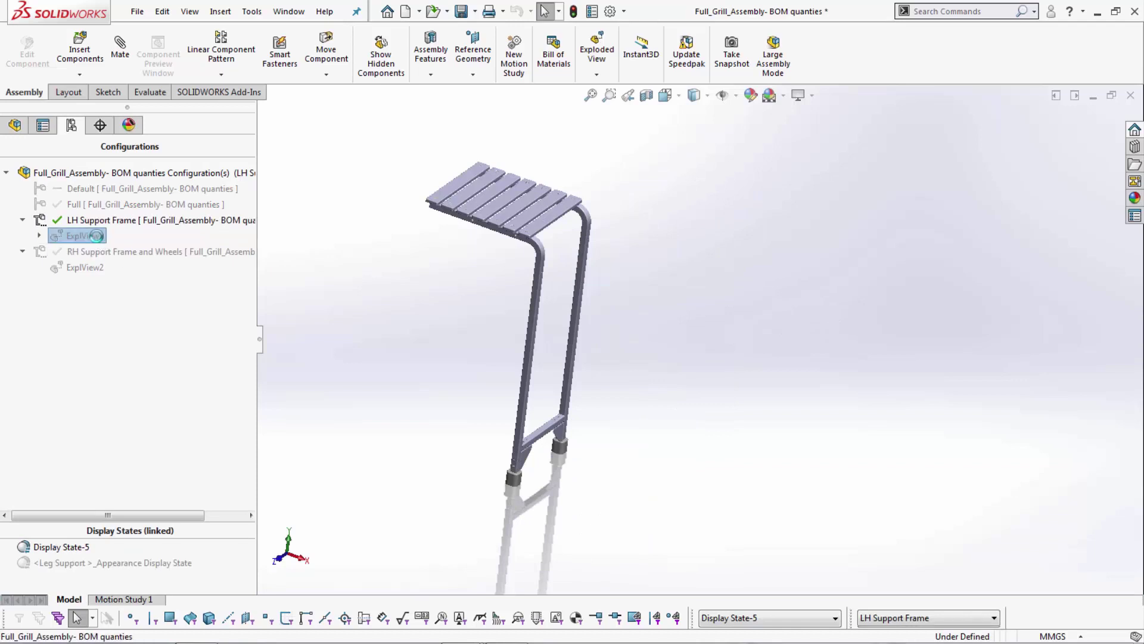
{"action": "double_click", "coordinate": [143, 300]}
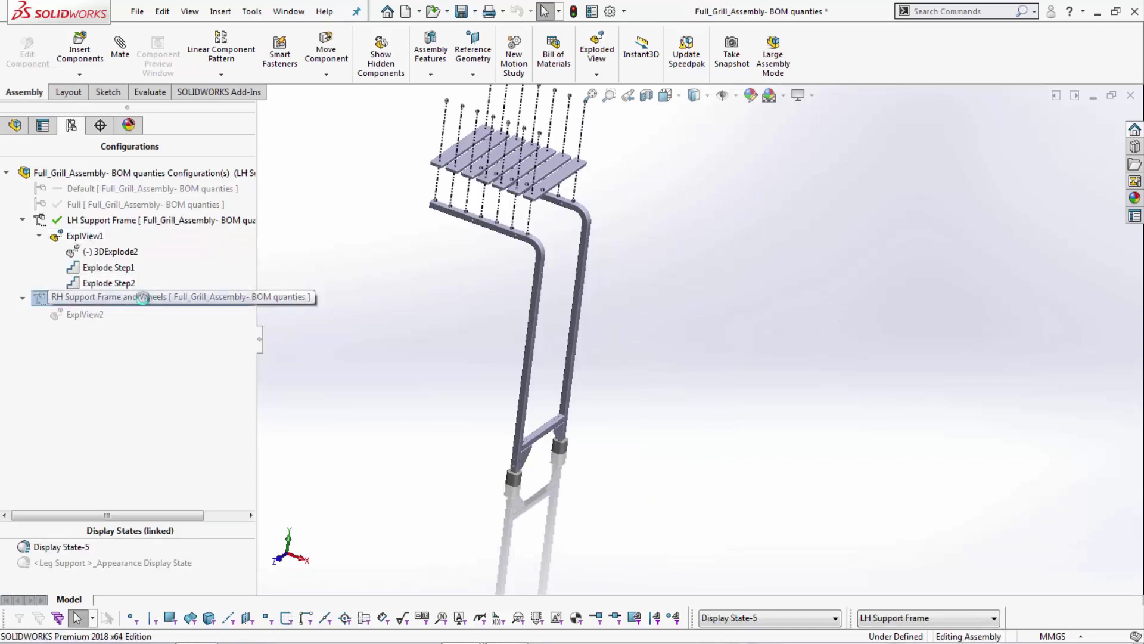
{"action": "double_click", "coordinate": [74, 269]}
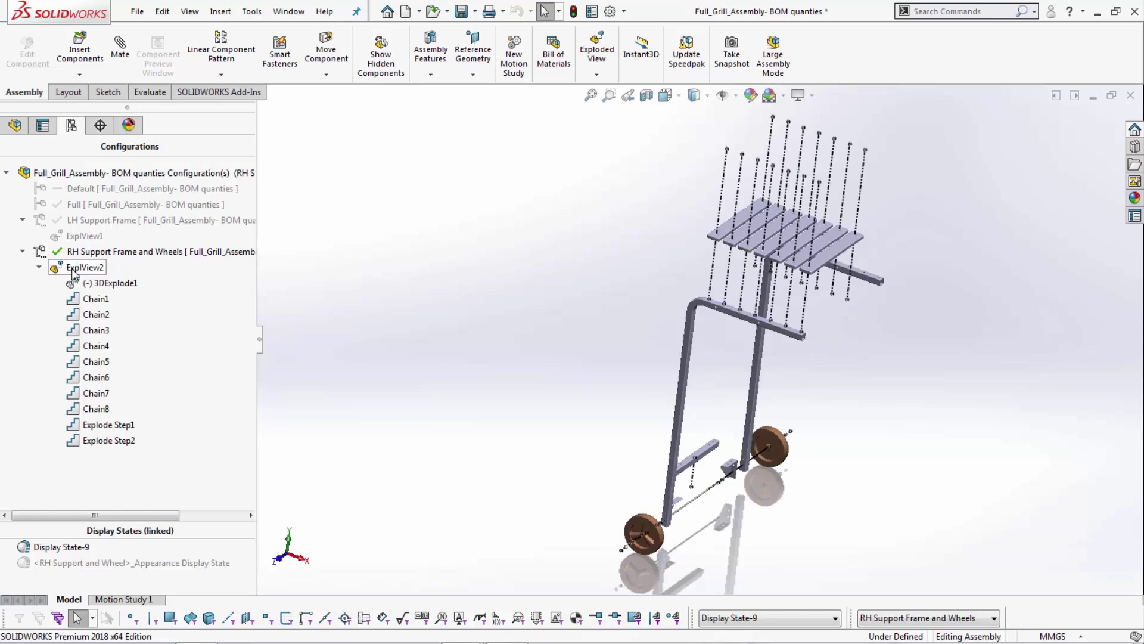
{"action": "double_click", "coordinate": [111, 204]}
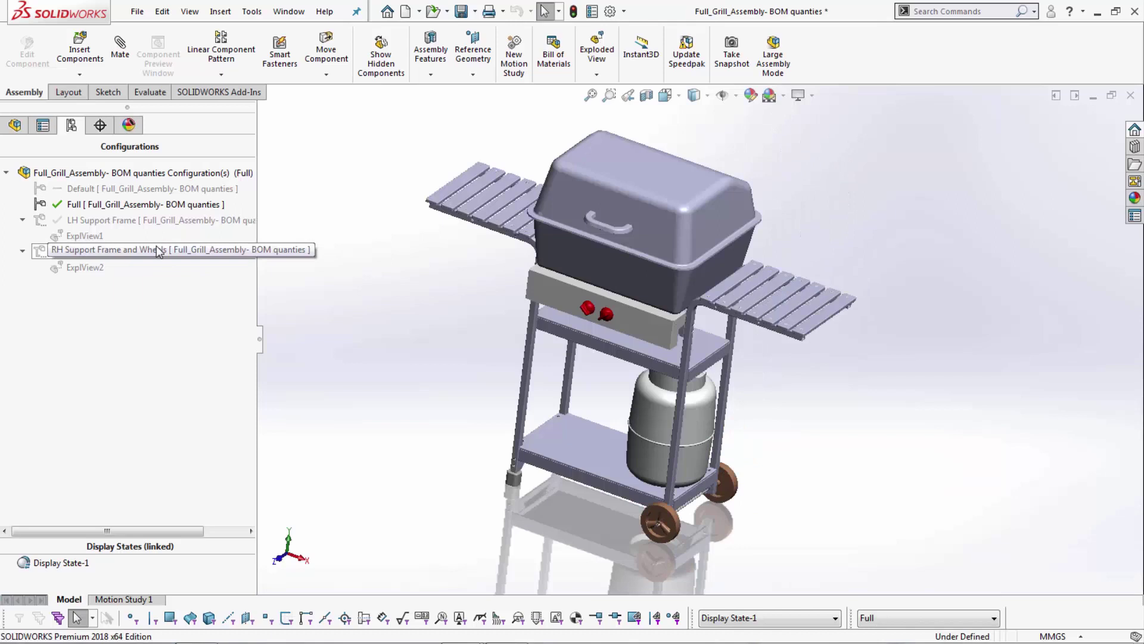
Switch to the grill drawing's Sheet1 with its parts list and ballooned view.
{"action": "key", "text": "ctrl+Tab"}
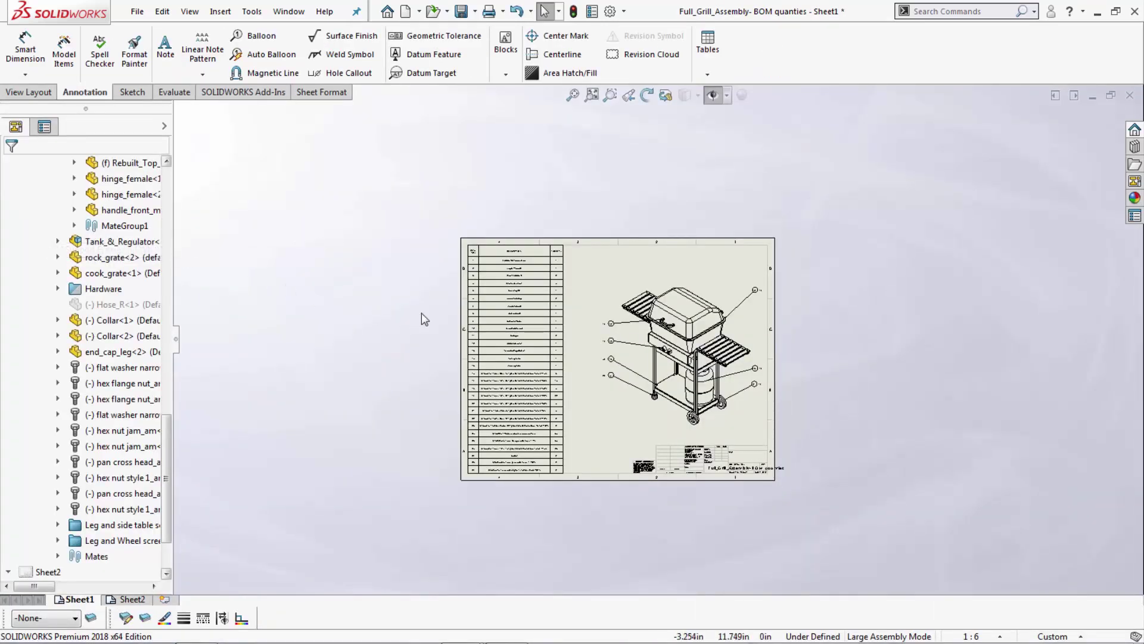
{"action": "scroll", "coordinate": [574, 331], "scroll_direction": "down", "scroll_amount": 3}
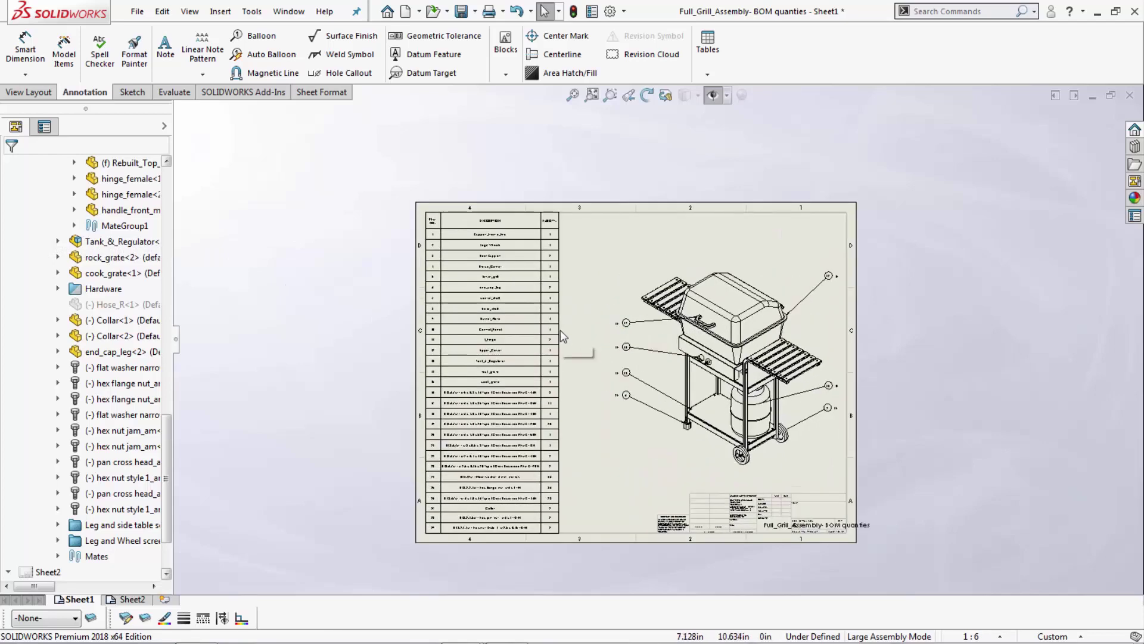
{"action": "scroll", "coordinate": [547, 264], "scroll_direction": "down", "scroll_amount": 3}
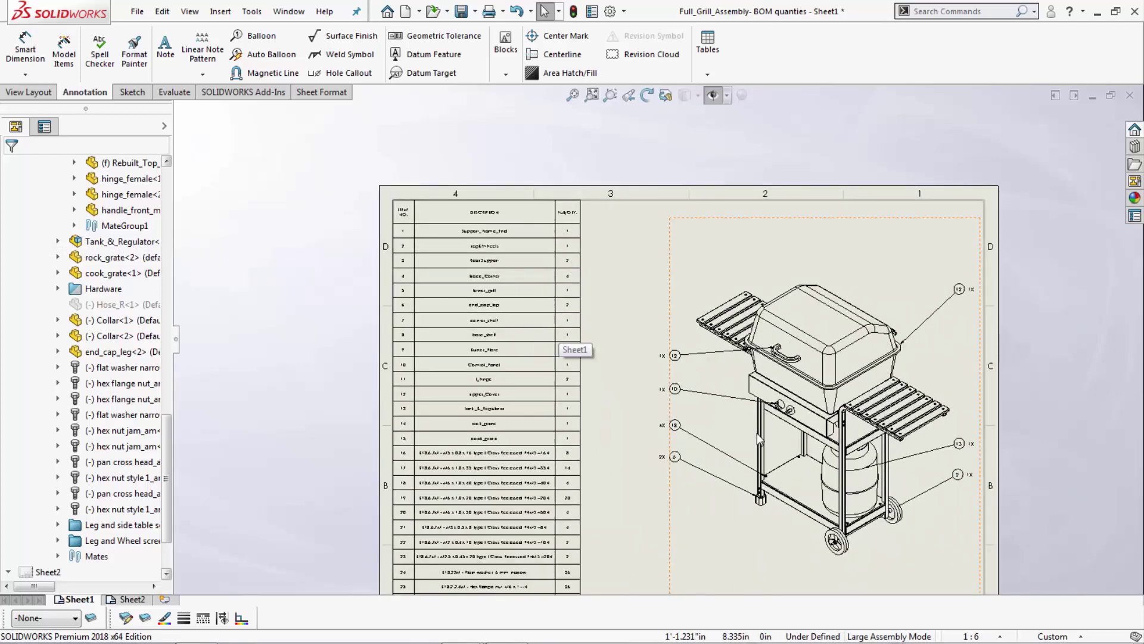
{"action": "scroll", "coordinate": [572, 350], "scroll_direction": "up", "scroll_amount": 3}
{"action": "scroll", "coordinate": [617, 357], "scroll_direction": "down", "scroll_amount": 3}
{"action": "scroll", "coordinate": [541, 219], "scroll_direction": "down", "scroll_amount": 2}
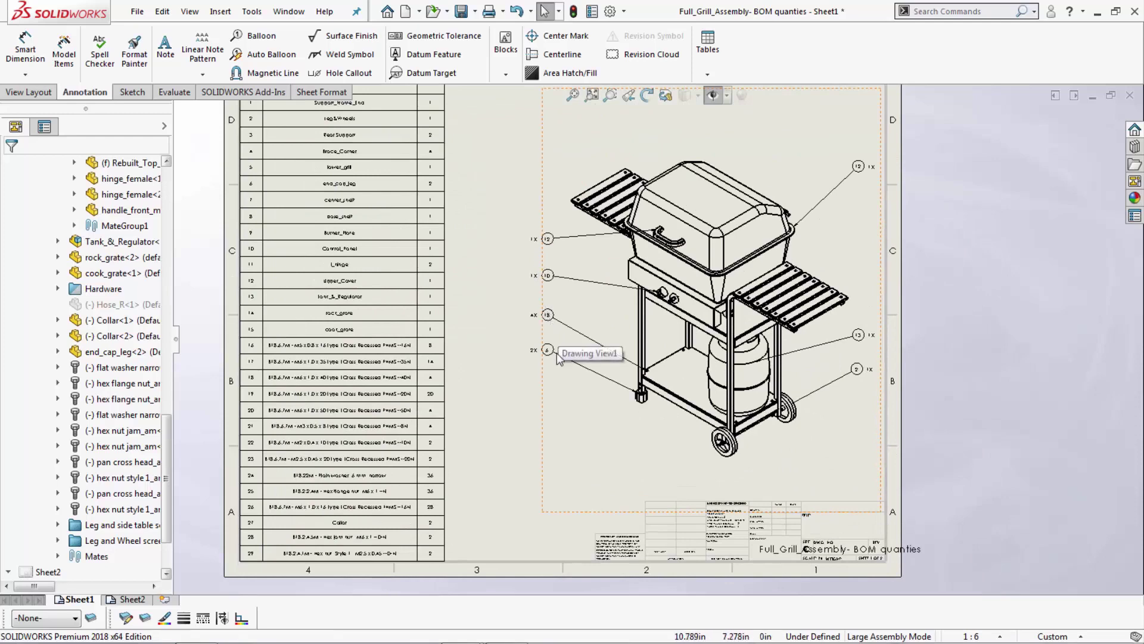
{"action": "scroll", "coordinate": [551, 358], "scroll_direction": "down", "scroll_amount": 1}
{"action": "scroll", "coordinate": [563, 349], "scroll_direction": "down", "scroll_amount": 1}
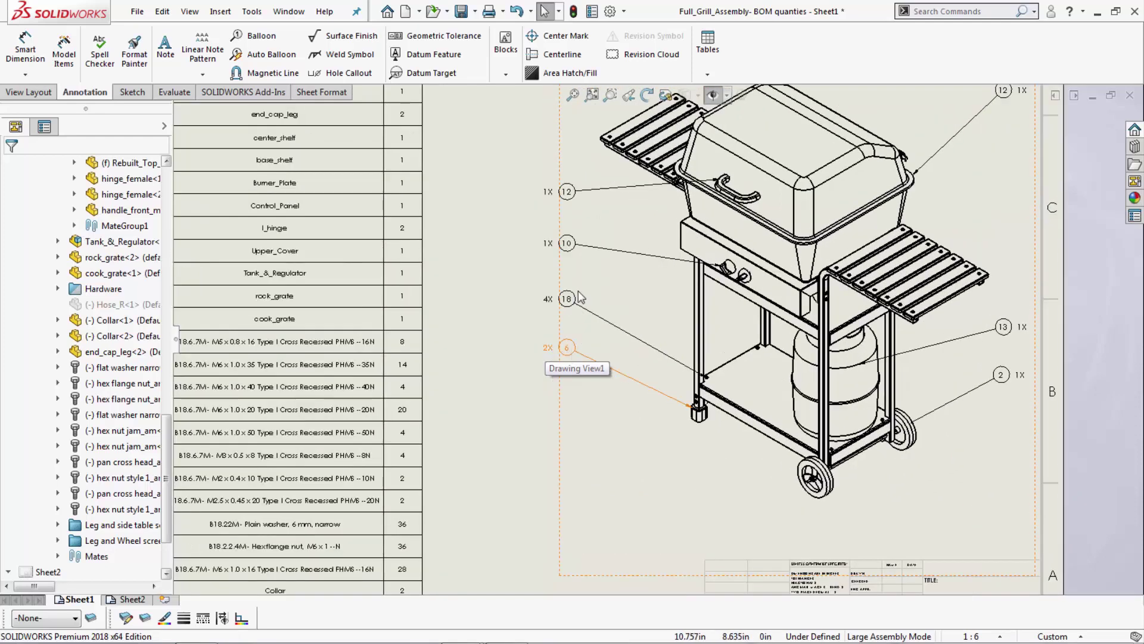
Fit Sheet1 to the window, then move to Sheet2's exploded frame views.
{"action": "key", "text": "f"}
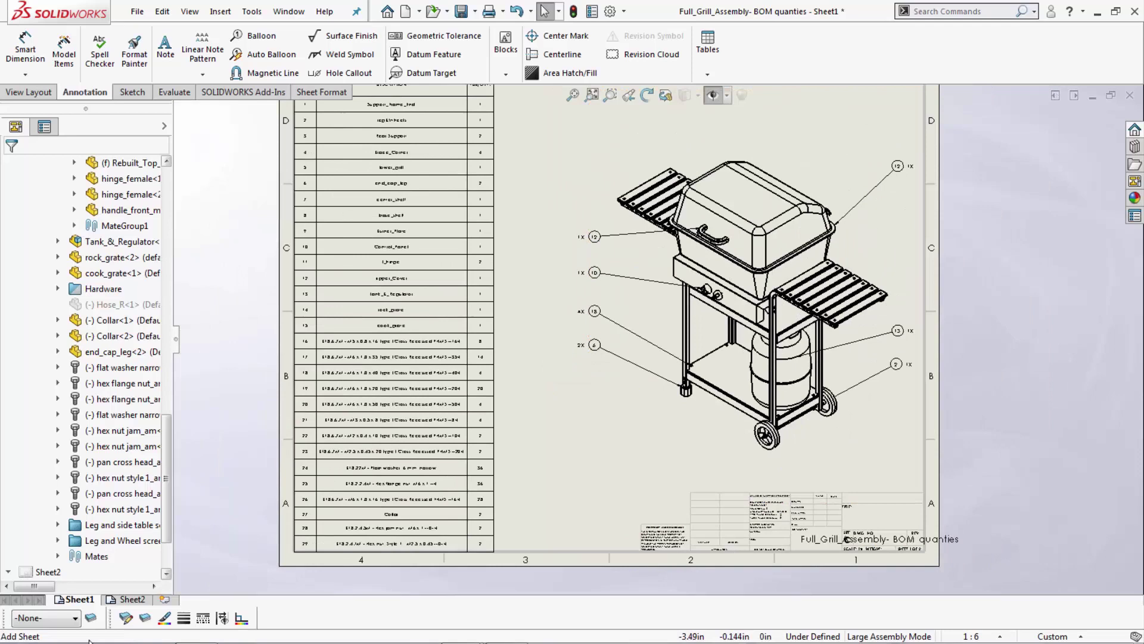
{"action": "left_click", "coordinate": [130, 599]}
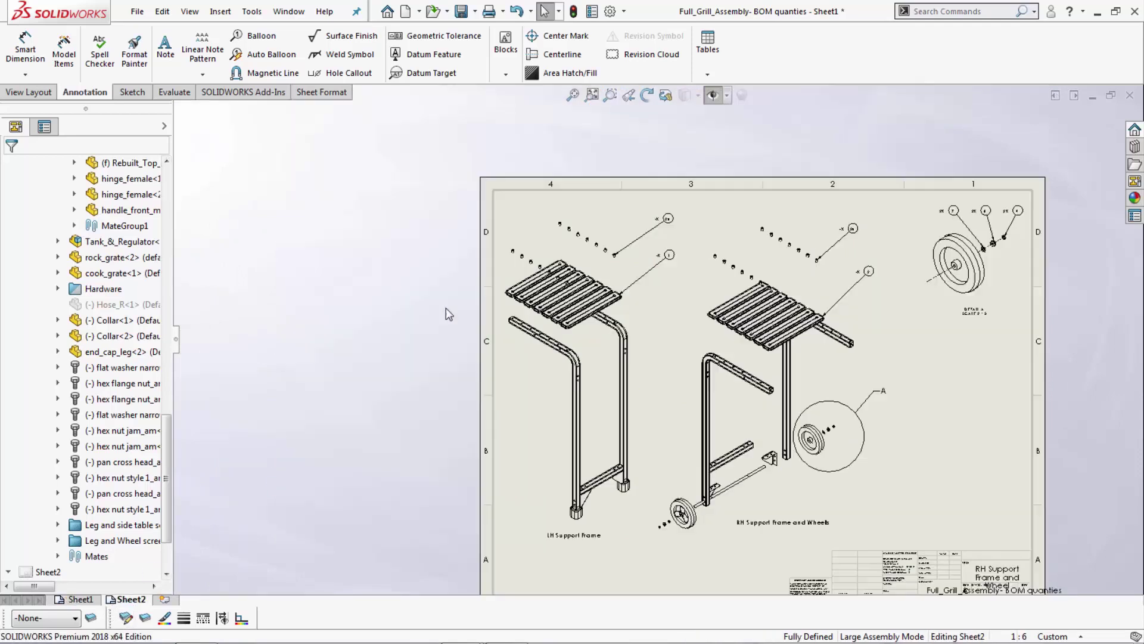
{"action": "scroll", "coordinate": [596, 392], "scroll_direction": "down", "scroll_amount": 1}
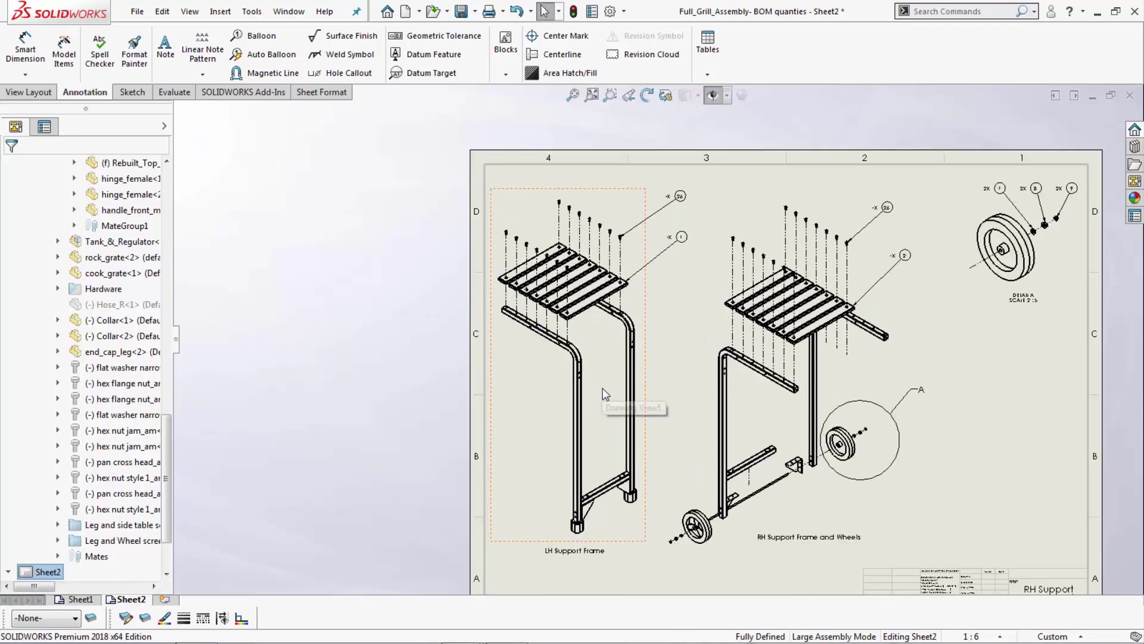
{"action": "scroll", "coordinate": [603, 388], "scroll_direction": "down", "scroll_amount": 1}
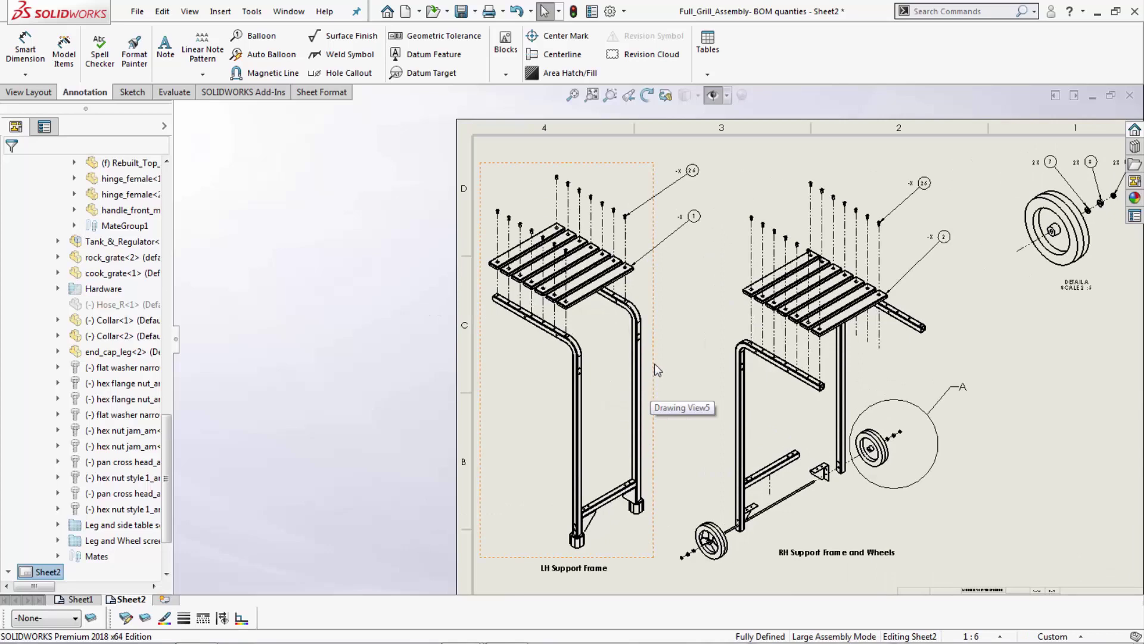
{"action": "scroll", "coordinate": [704, 197], "scroll_direction": "down", "scroll_amount": 1}
{"action": "scroll", "coordinate": [692, 205], "scroll_direction": "down", "scroll_amount": 1}
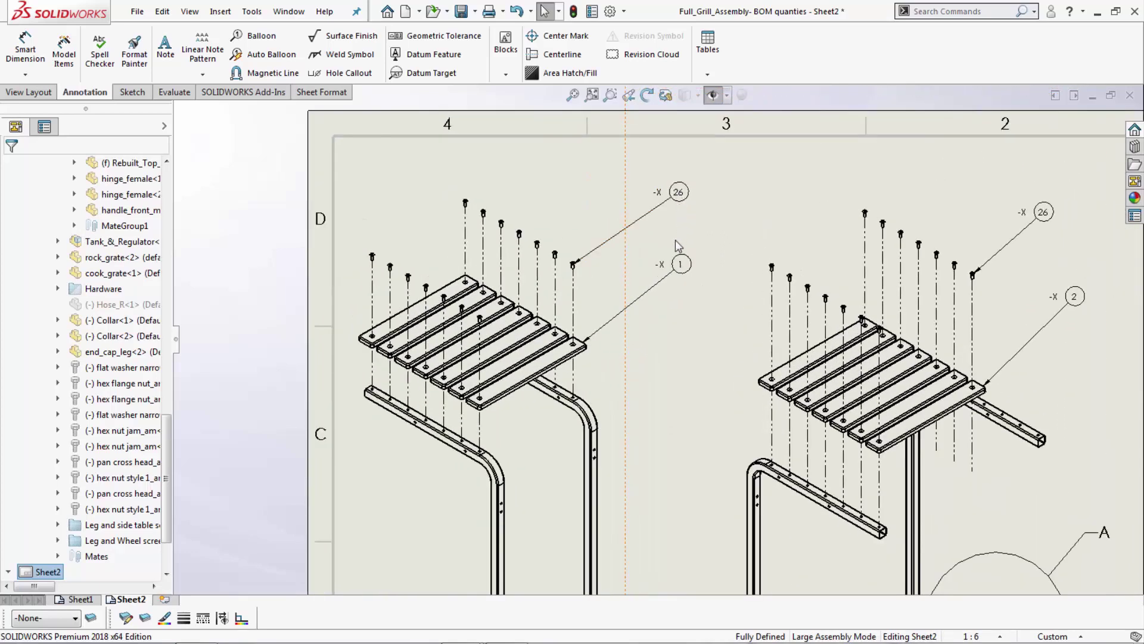
{"action": "scroll", "coordinate": [938, 279], "scroll_direction": "up", "scroll_amount": 2}
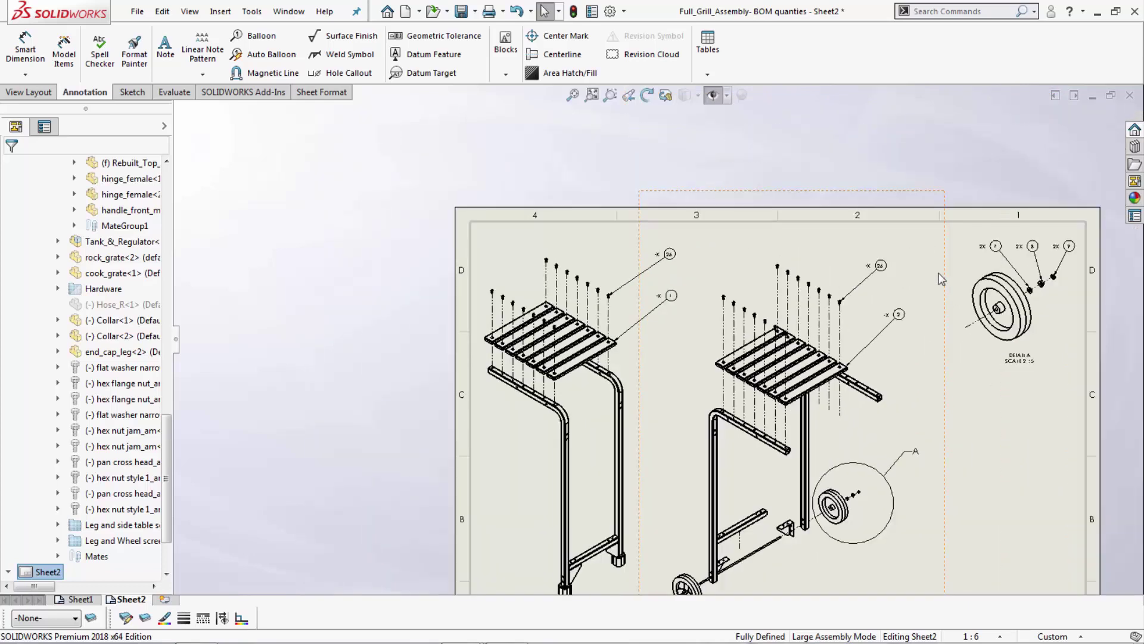
{"action": "scroll", "coordinate": [932, 338], "scroll_direction": "down", "scroll_amount": 1}
{"action": "scroll", "coordinate": [918, 378], "scroll_direction": "down", "scroll_amount": 1}
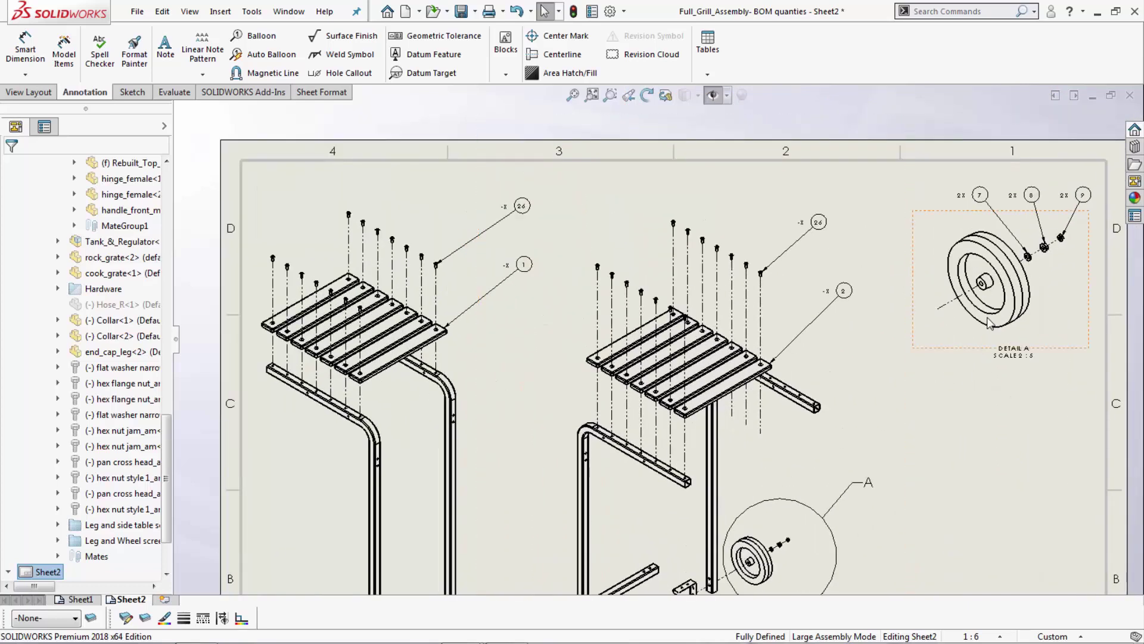
{"action": "scroll", "coordinate": [988, 324], "scroll_direction": "down", "scroll_amount": 1}
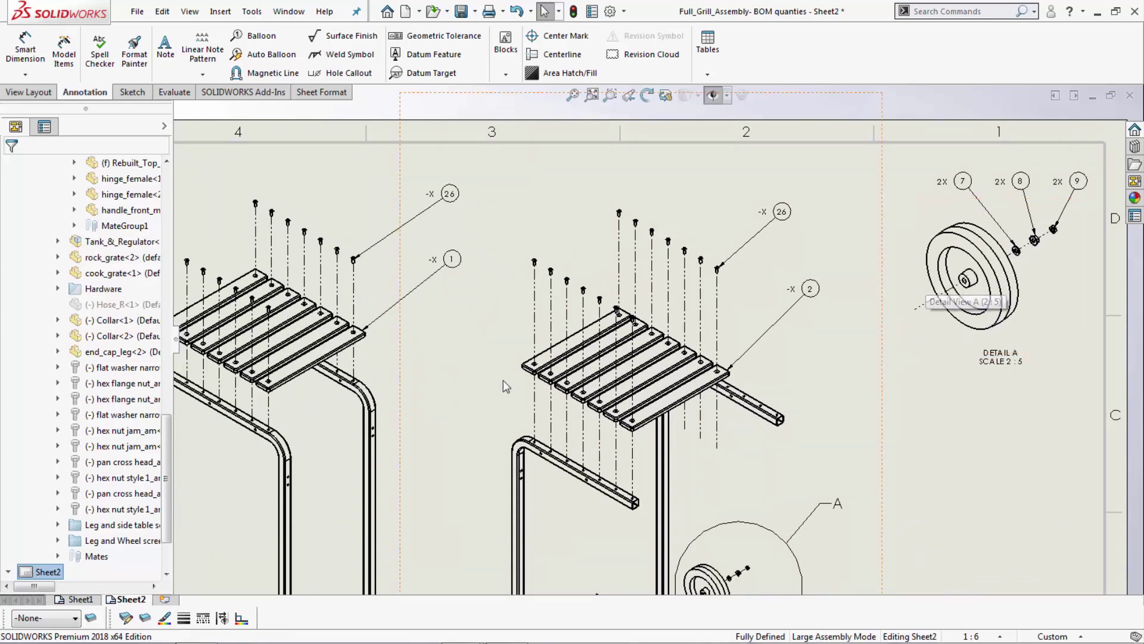
{"action": "scroll", "coordinate": [474, 408], "scroll_direction": "up", "scroll_amount": 1}
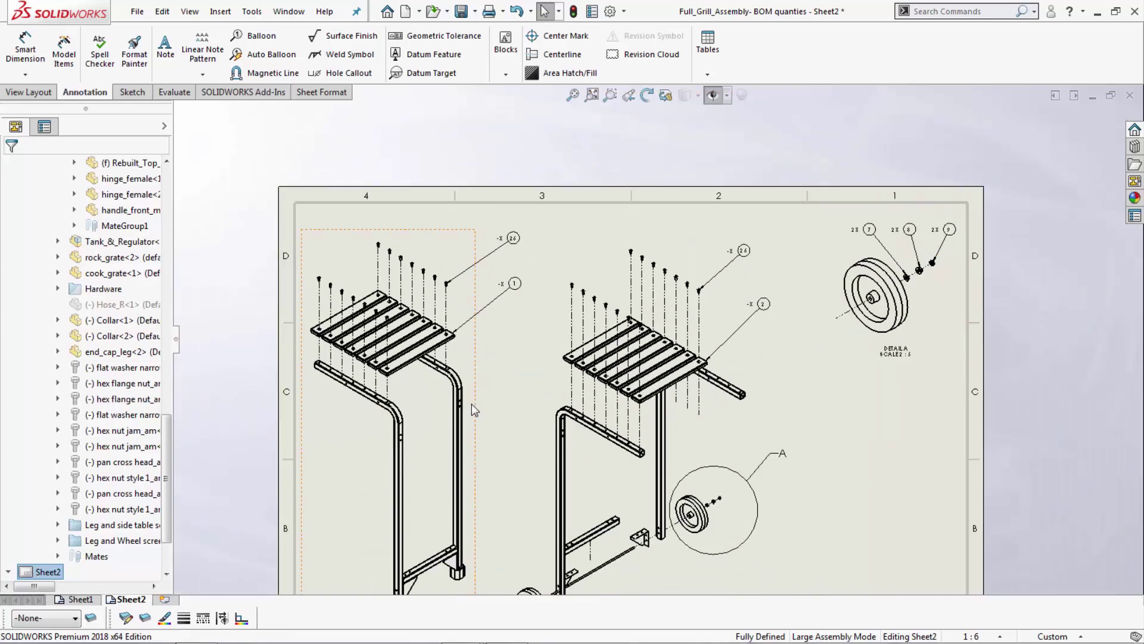
Add LH Support Frame and RH Support Frame and Wheels quantity columns to Sheet1's BOM.
{"action": "left_click", "coordinate": [82, 599]}
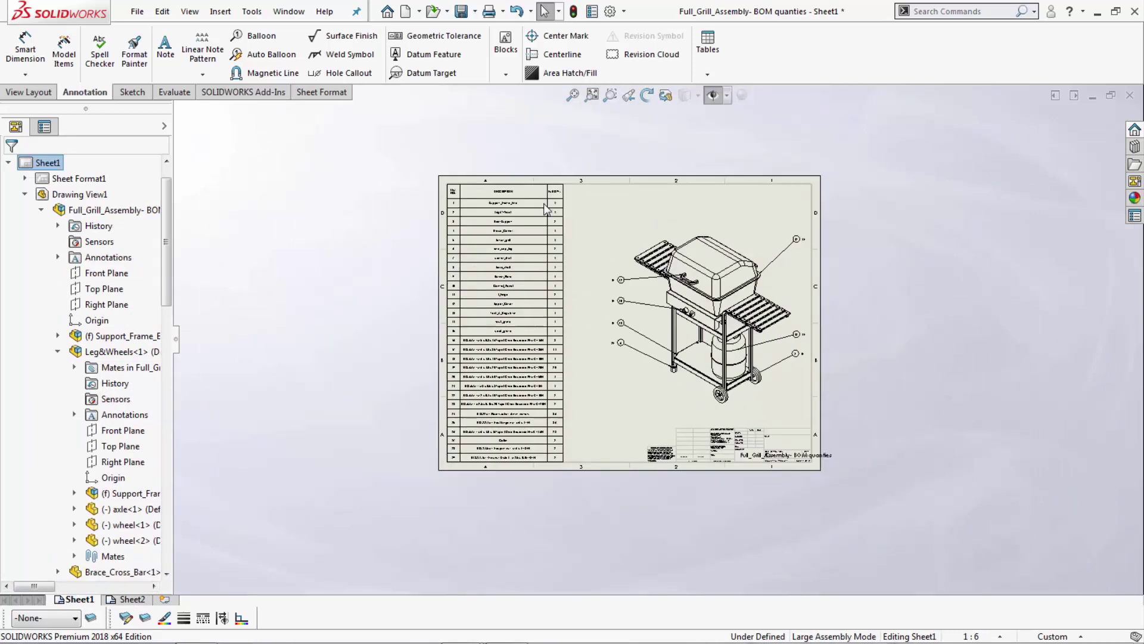
{"action": "scroll", "coordinate": [547, 209], "scroll_direction": "down", "scroll_amount": 3}
{"action": "scroll", "coordinate": [604, 248], "scroll_direction": "down", "scroll_amount": 3}
{"action": "left_click", "coordinate": [610, 226]}
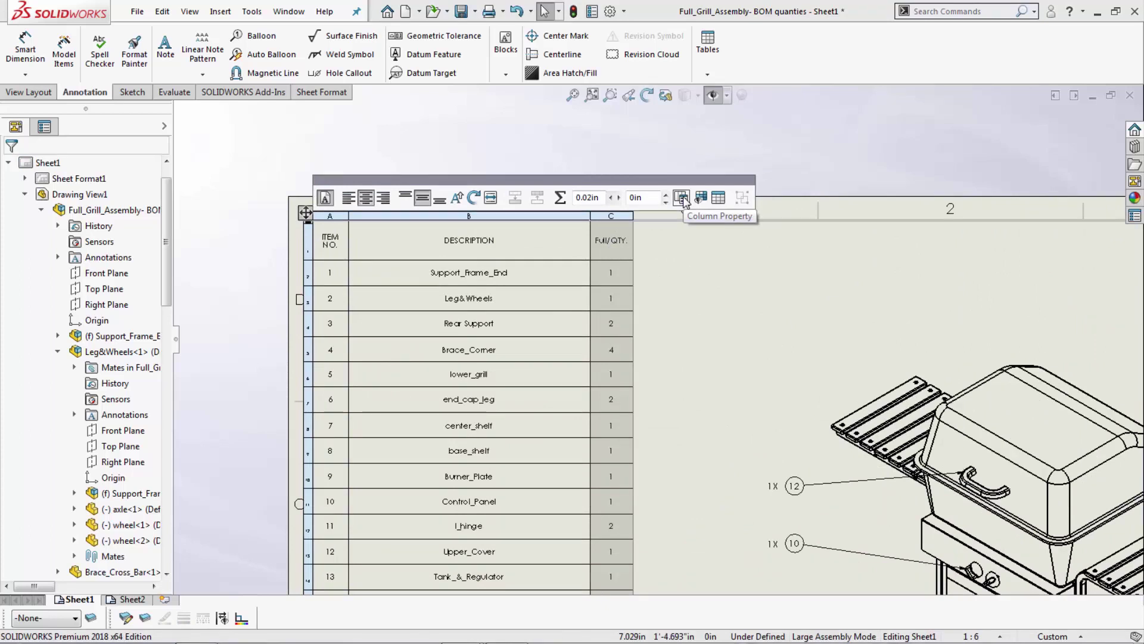
{"action": "left_click", "coordinate": [682, 198]}
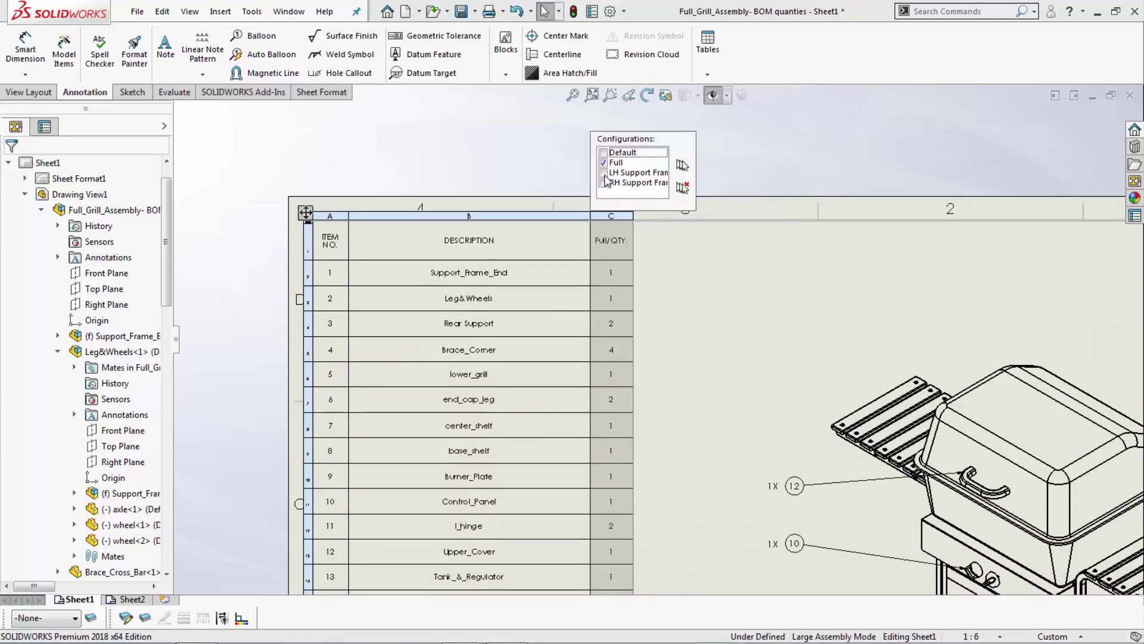
{"action": "left_click", "coordinate": [604, 173]}
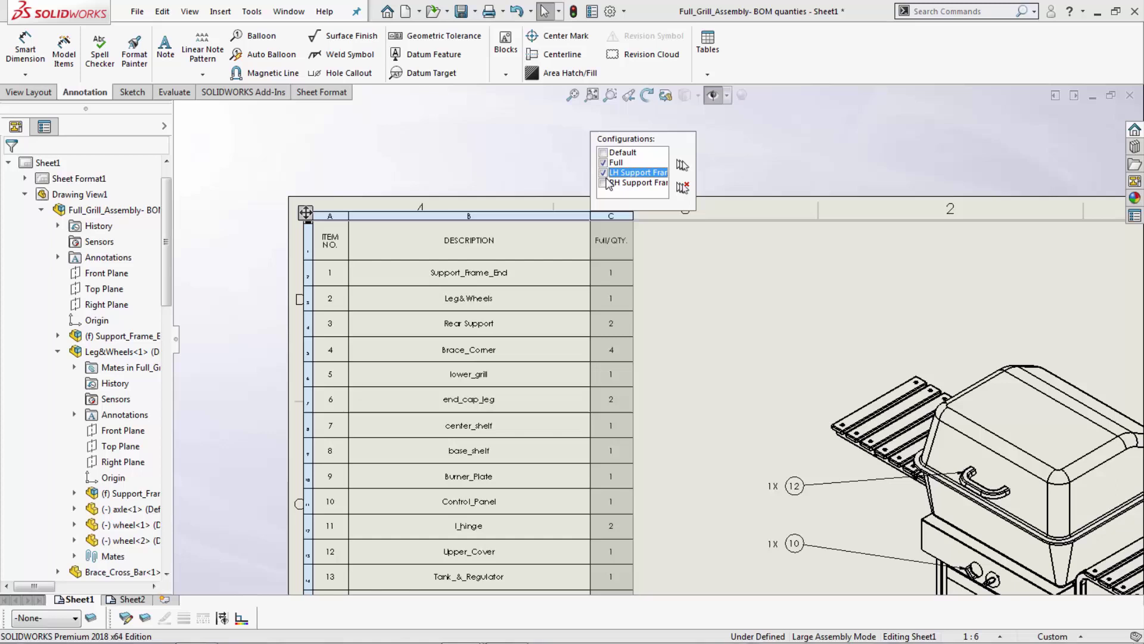
{"action": "left_click", "coordinate": [604, 183]}
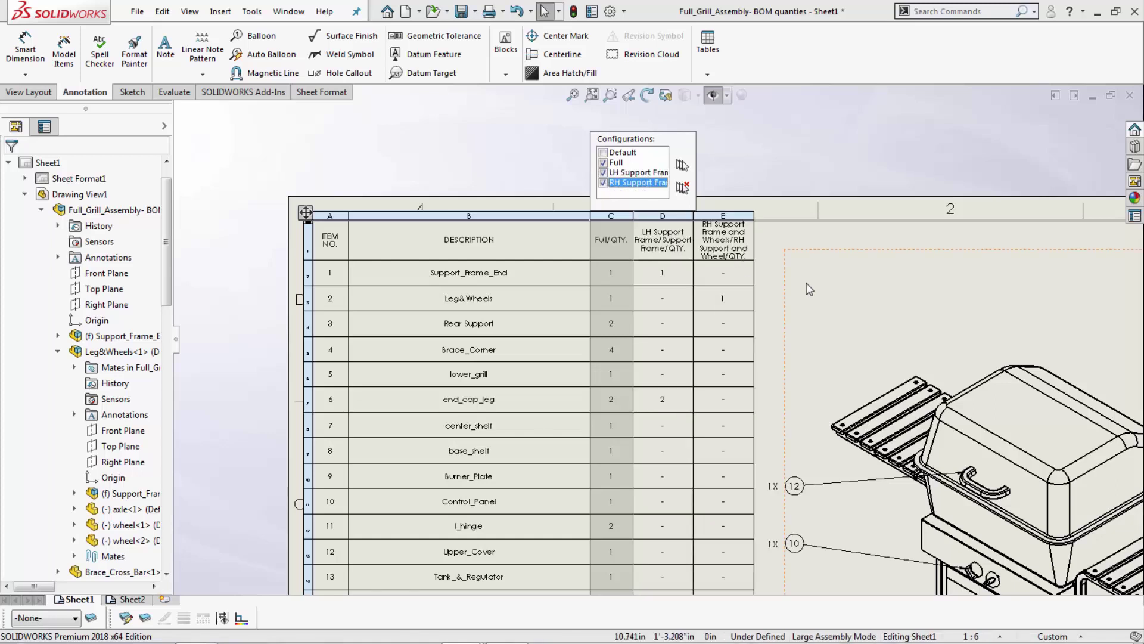
{"action": "left_click", "coordinate": [786, 184]}
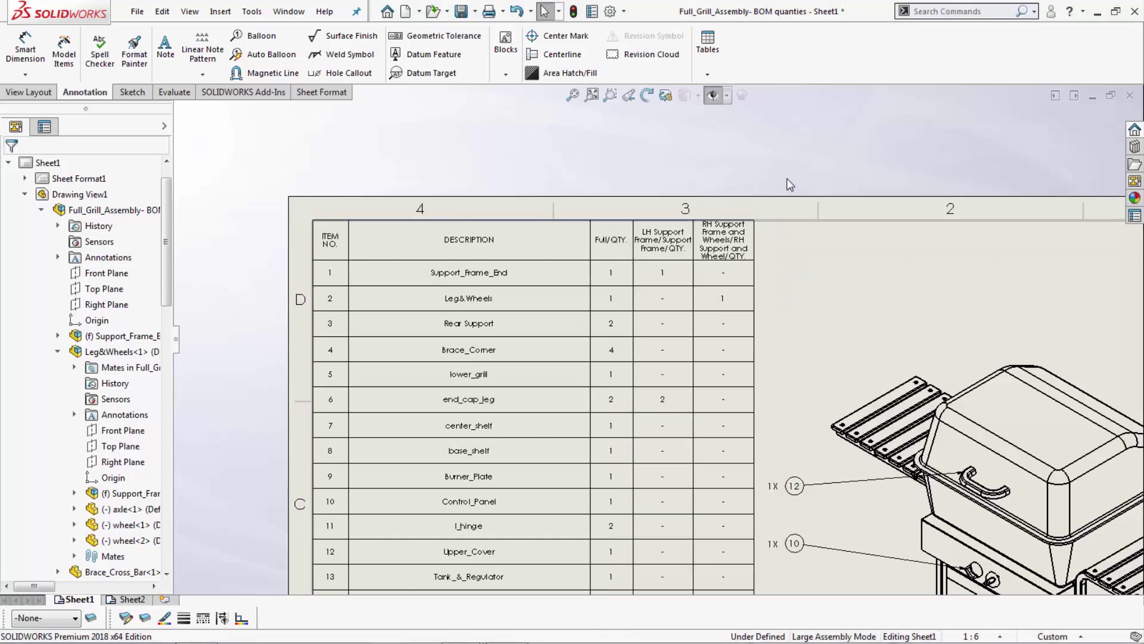
Go to Sheet2 and select the Detail A wheel view.
{"action": "left_click", "coordinate": [130, 599]}
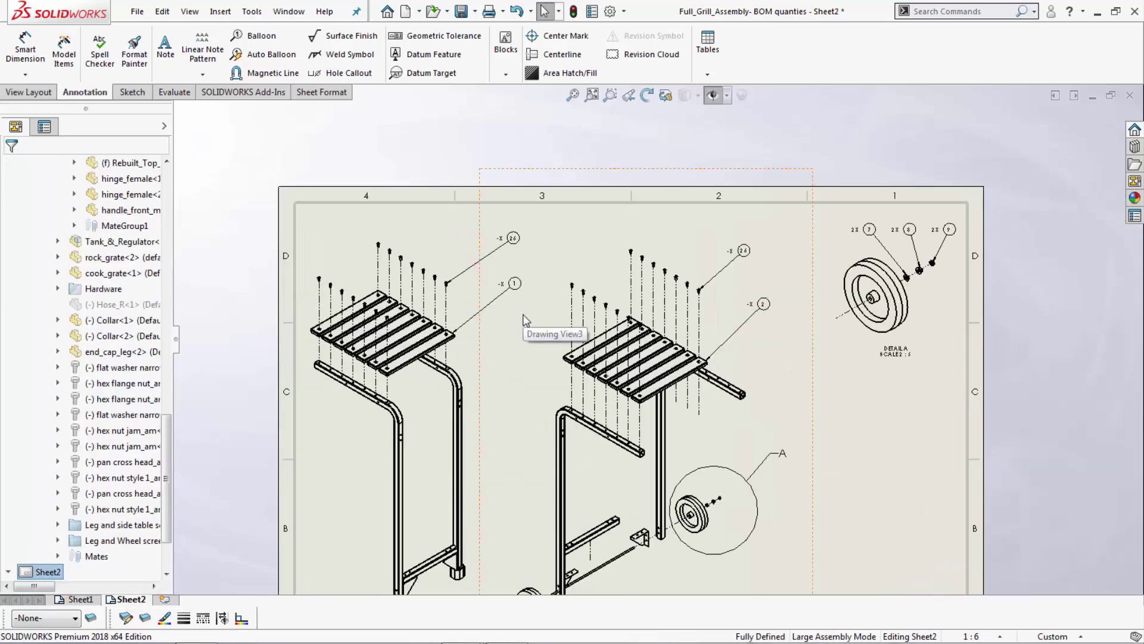
{"action": "scroll", "coordinate": [525, 320], "scroll_direction": "down", "scroll_amount": 2}
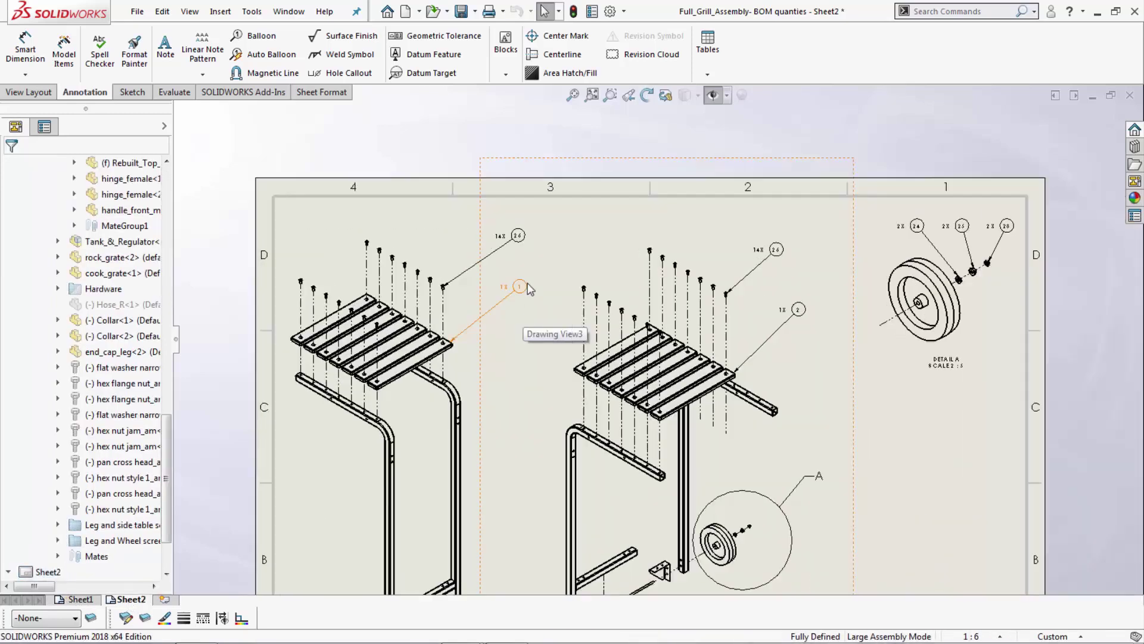
{"action": "scroll", "coordinate": [541, 300], "scroll_direction": "down", "scroll_amount": 2}
{"action": "scroll", "coordinate": [528, 241], "scroll_direction": "down", "scroll_amount": 2}
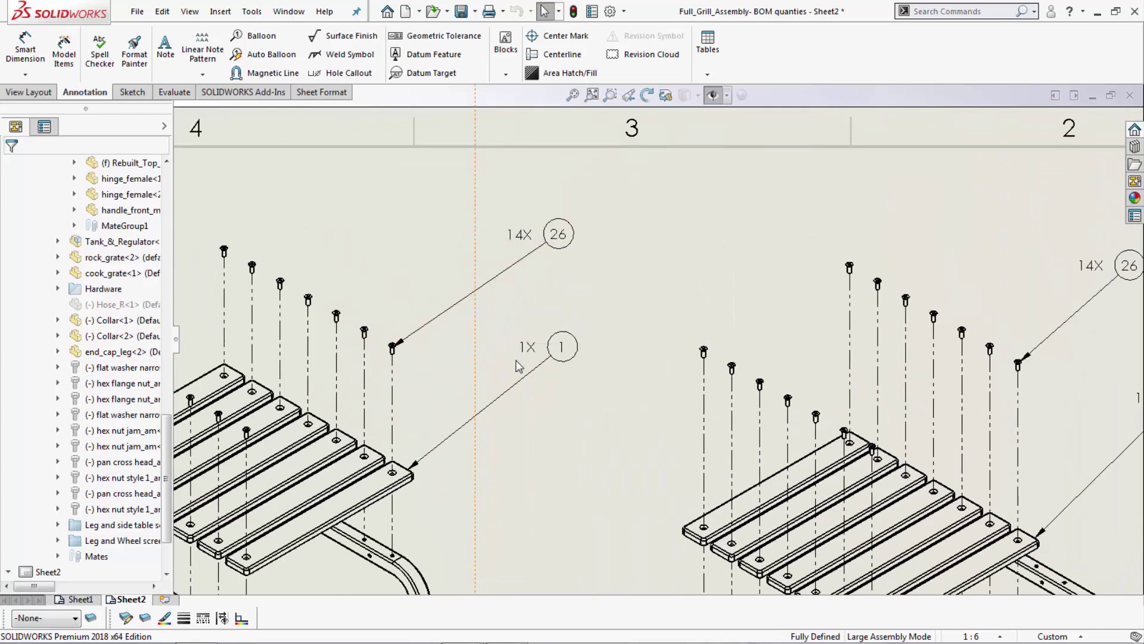
{"action": "scroll", "coordinate": [528, 367], "scroll_direction": "up", "scroll_amount": 2}
{"action": "scroll", "coordinate": [939, 331], "scroll_direction": "down", "scroll_amount": 1}
{"action": "scroll", "coordinate": [963, 341], "scroll_direction": "down", "scroll_amount": 2}
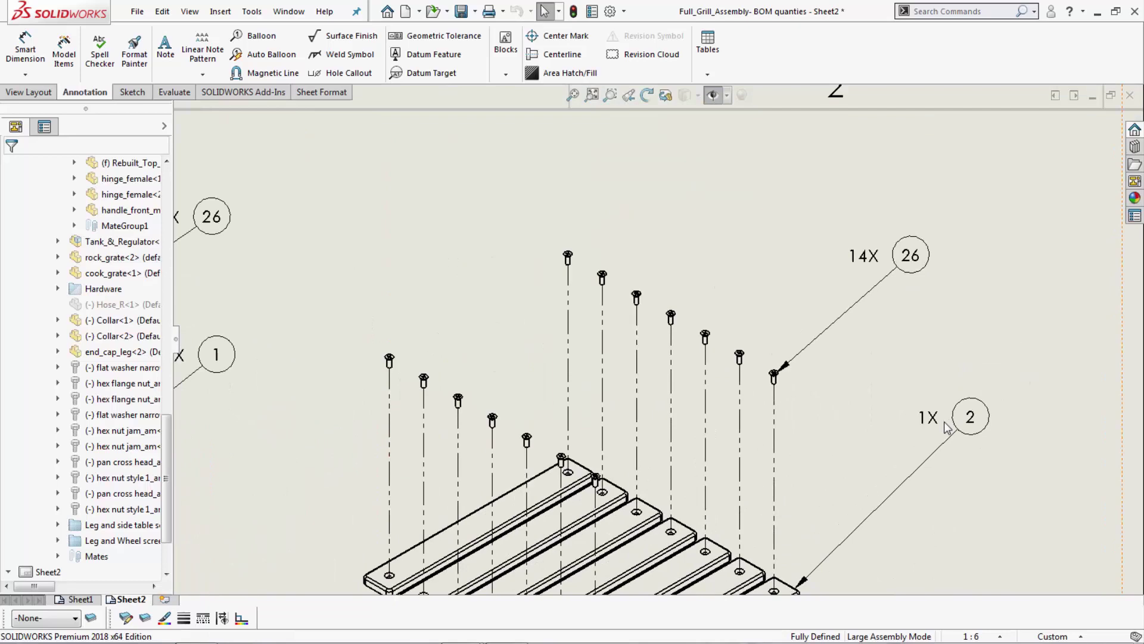
{"action": "scroll", "coordinate": [937, 448], "scroll_direction": "up", "scroll_amount": 1}
{"action": "scroll", "coordinate": [861, 480], "scroll_direction": "up", "scroll_amount": 2}
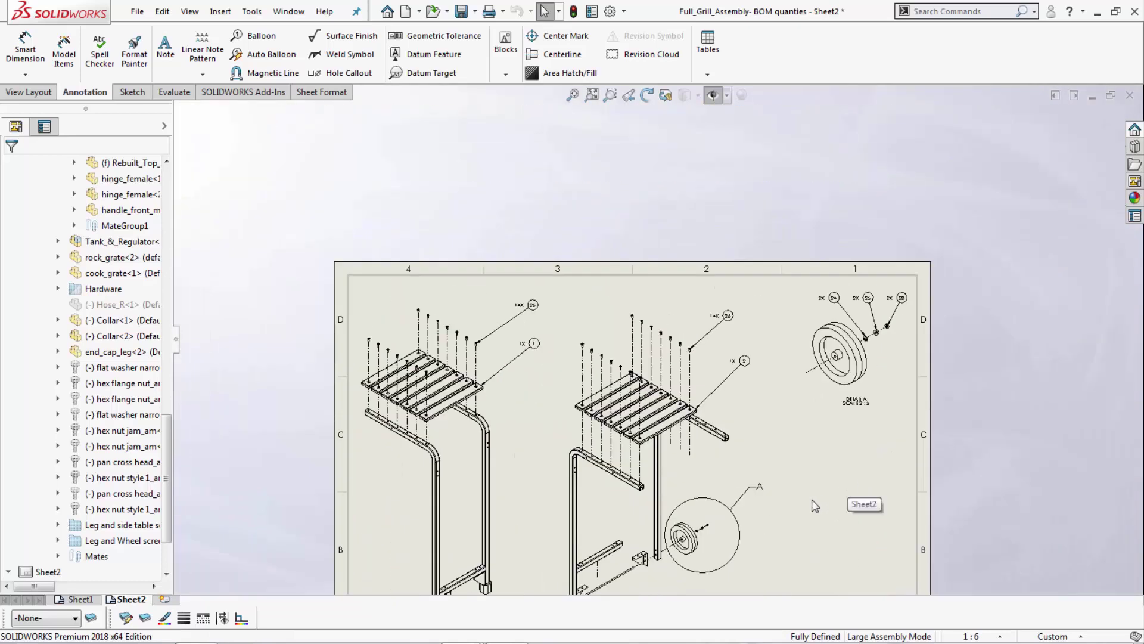
{"action": "scroll", "coordinate": [811, 500], "scroll_direction": "down", "scroll_amount": 1}
{"action": "scroll", "coordinate": [778, 496], "scroll_direction": "down", "scroll_amount": 1}
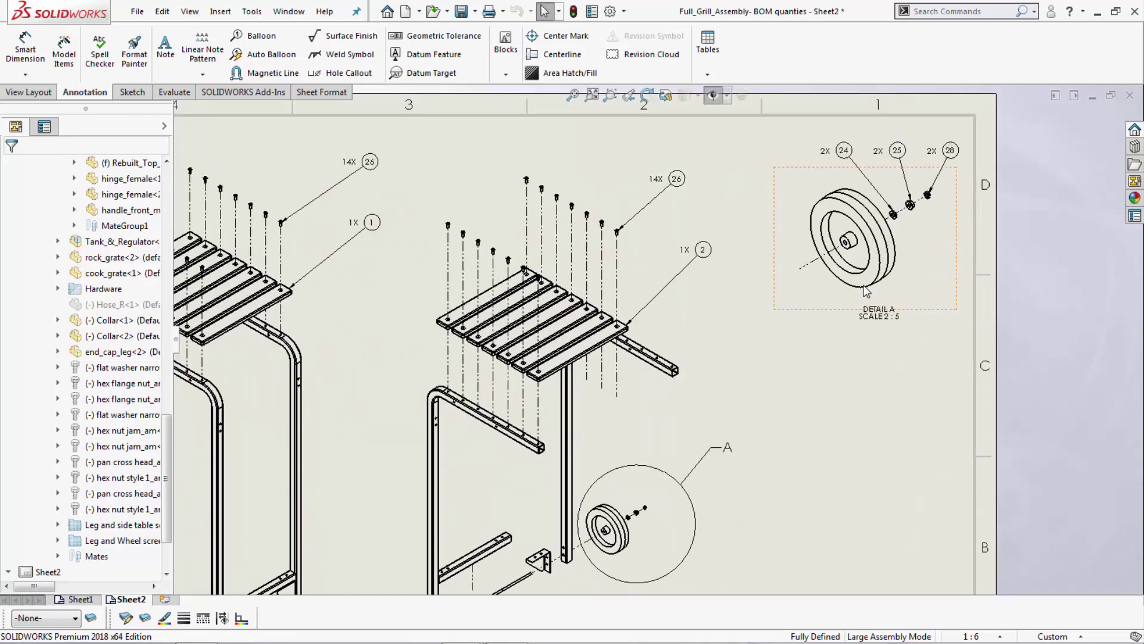
{"action": "scroll", "coordinate": [865, 192], "scroll_direction": "down", "scroll_amount": 1}
{"action": "scroll", "coordinate": [802, 194], "scroll_direction": "down", "scroll_amount": 1}
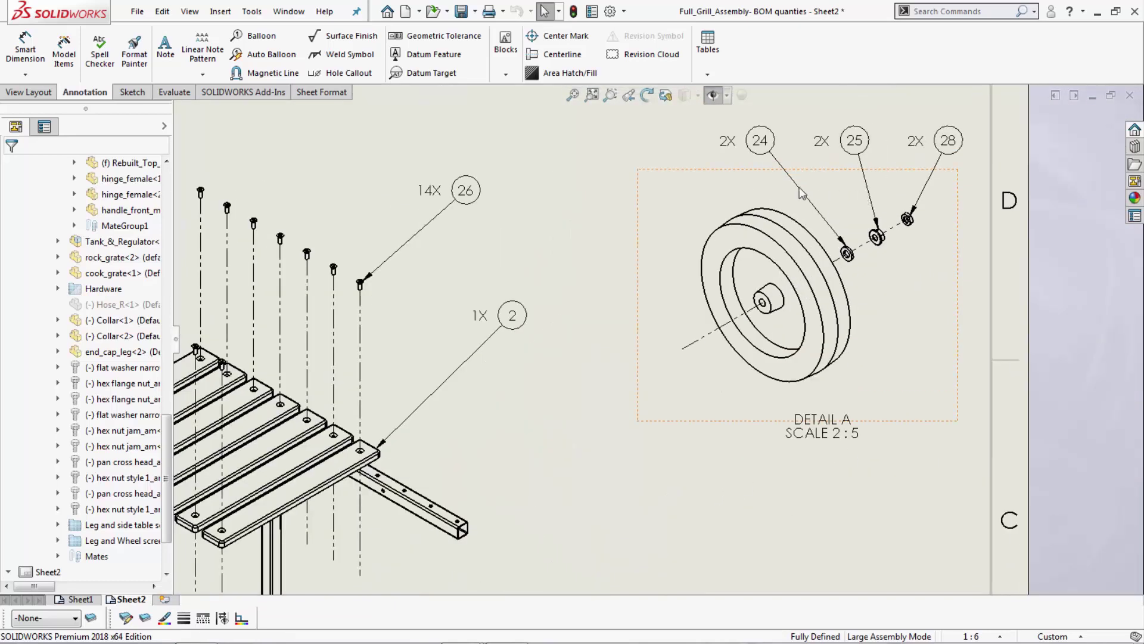
{"action": "left_click", "coordinate": [682, 212]}
Link Detail A's balloon text to the Bill of Materials3 table.
{"action": "right_click", "coordinate": [682, 212]}
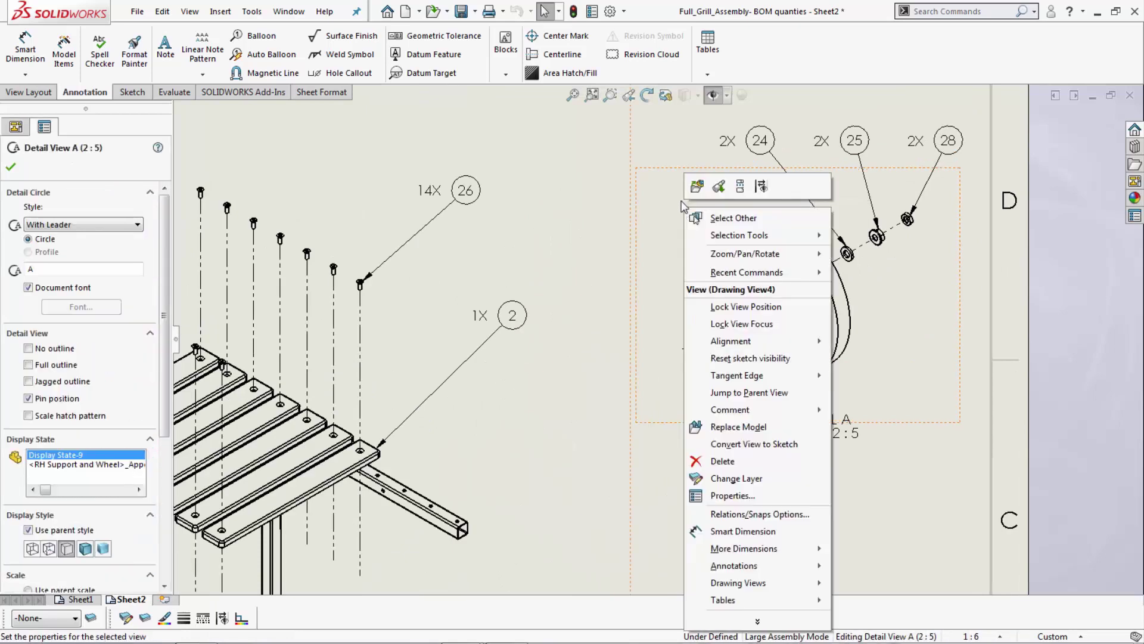
{"action": "left_click", "coordinate": [723, 506]}
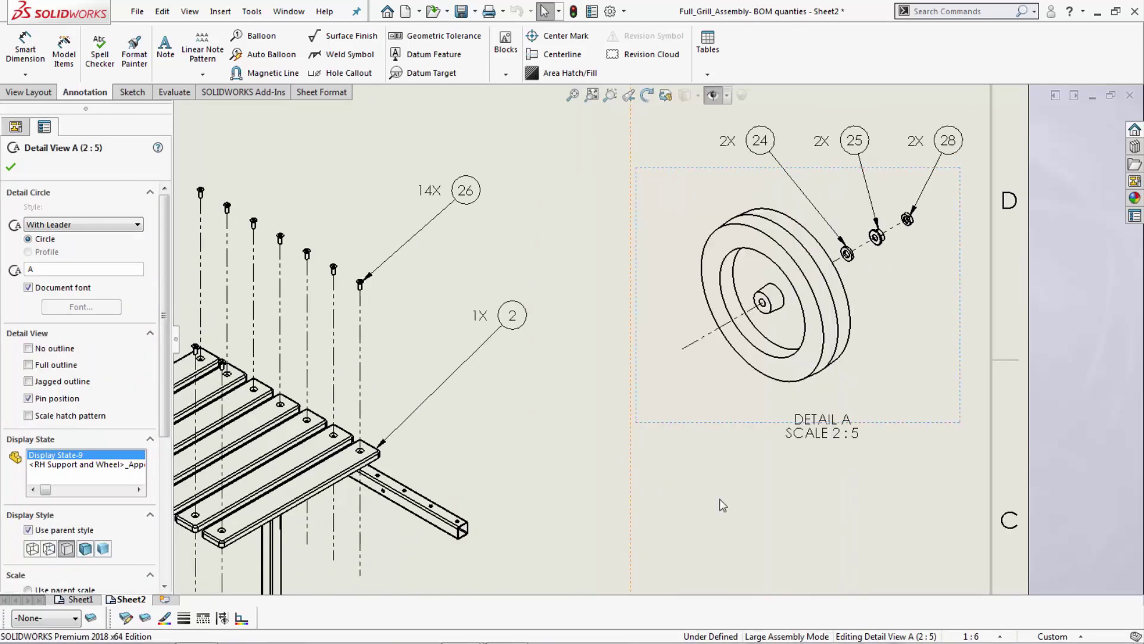
{"action": "left_click", "coordinate": [409, 411]}
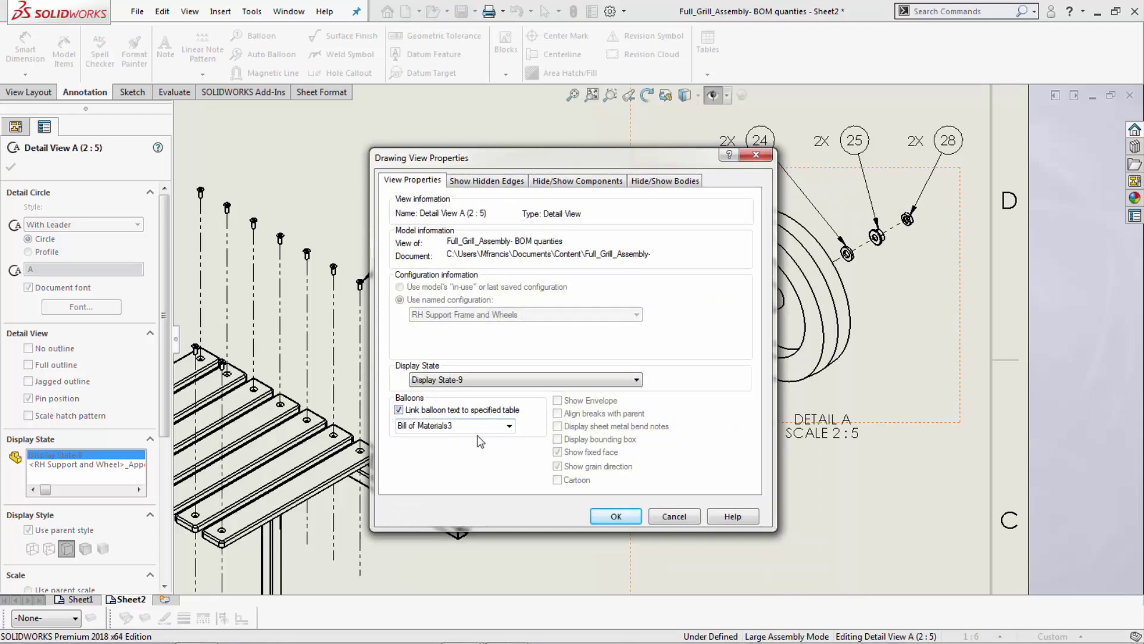
{"action": "left_click", "coordinate": [509, 430]}
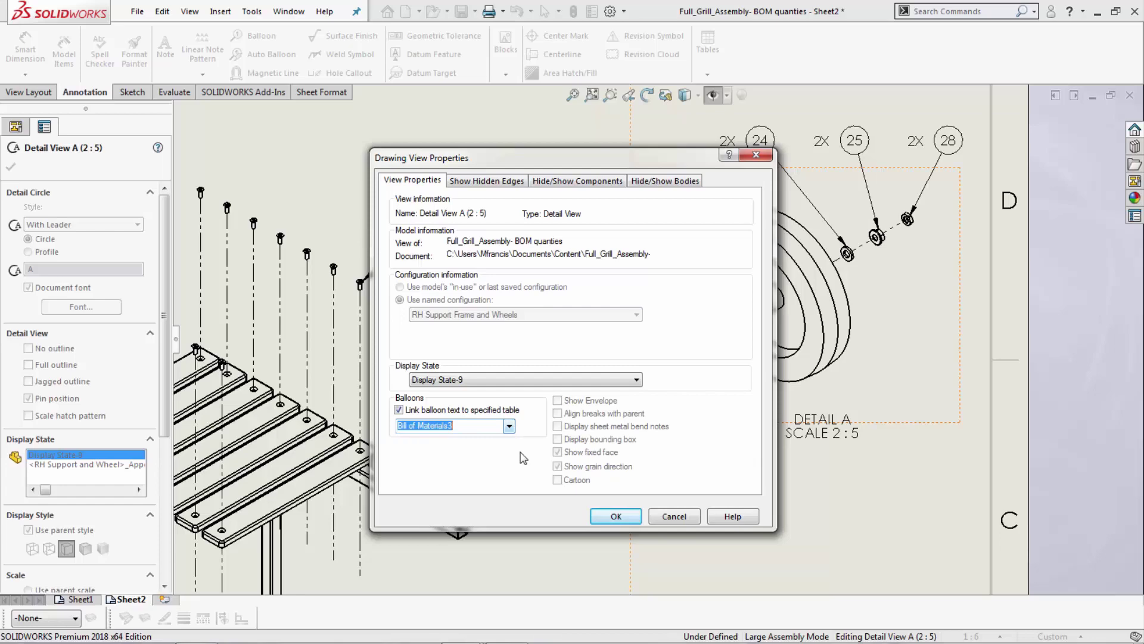
{"action": "left_click", "coordinate": [613, 518]}
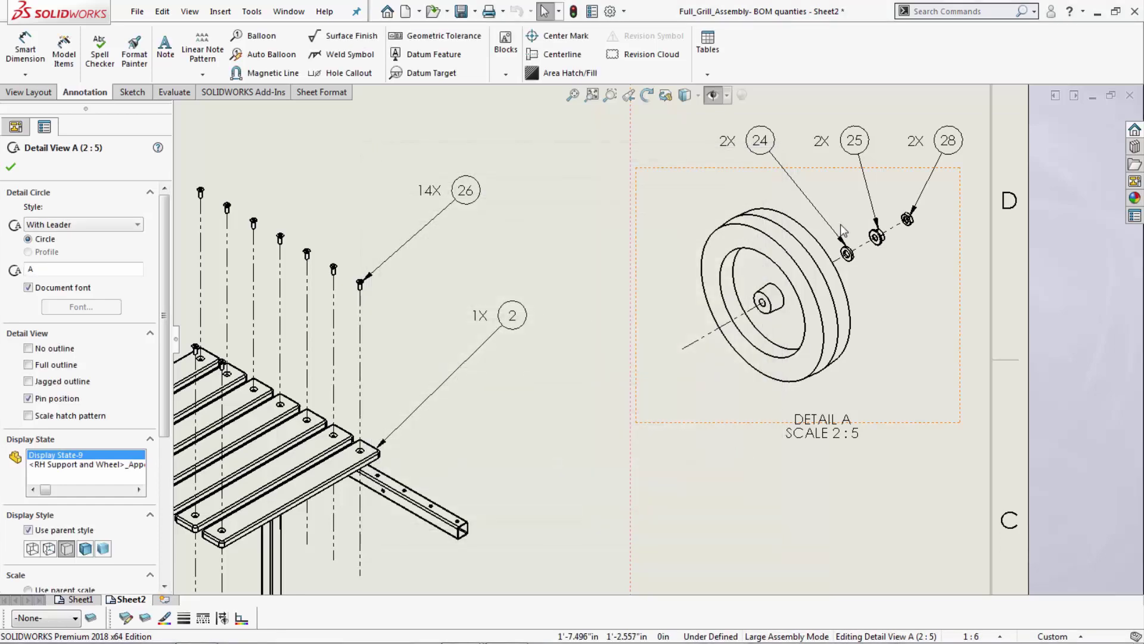
{"action": "key", "text": "Escape"}
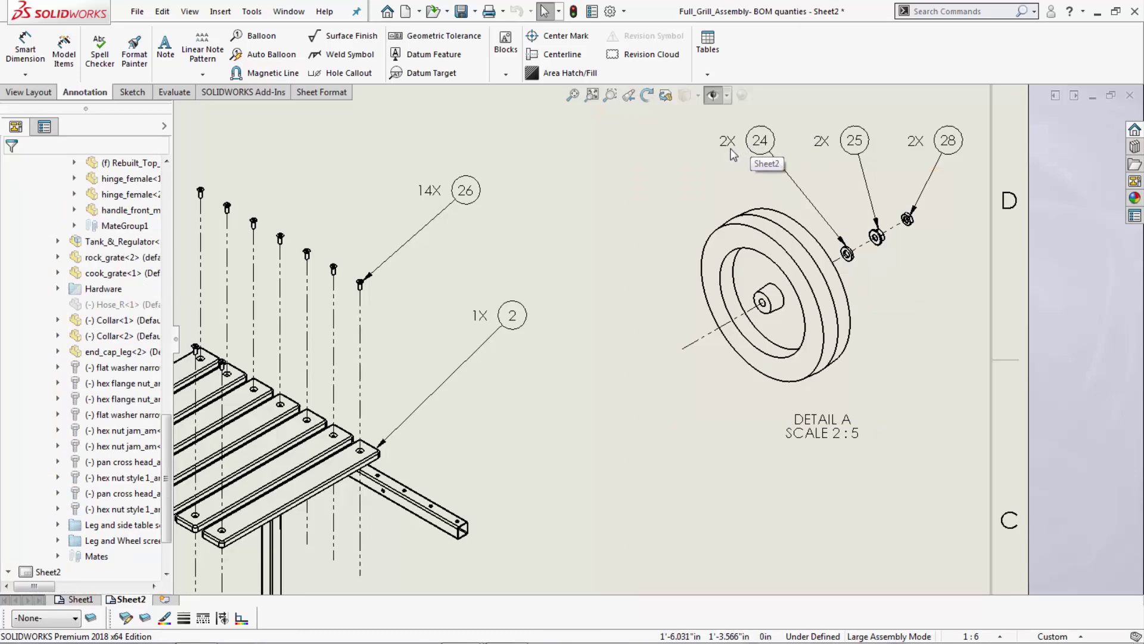
{"action": "scroll", "coordinate": [581, 339], "scroll_direction": "up", "scroll_amount": 3}
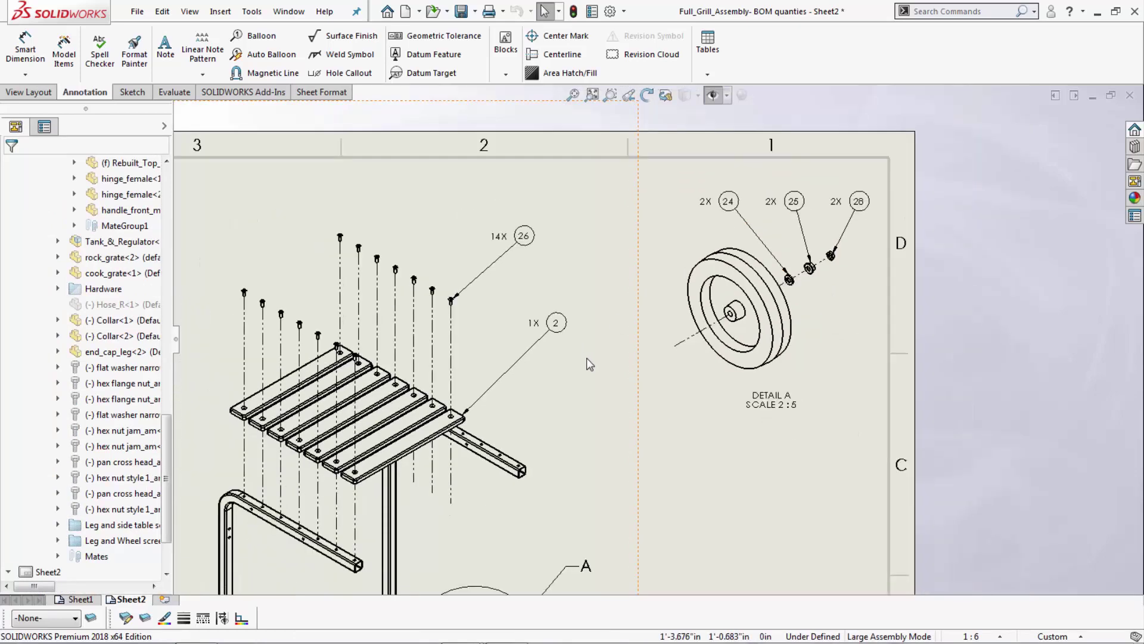
{"action": "scroll", "coordinate": [466, 414], "scroll_direction": "up", "scroll_amount": 1}
{"action": "scroll", "coordinate": [465, 413], "scroll_direction": "up", "scroll_amount": 1}
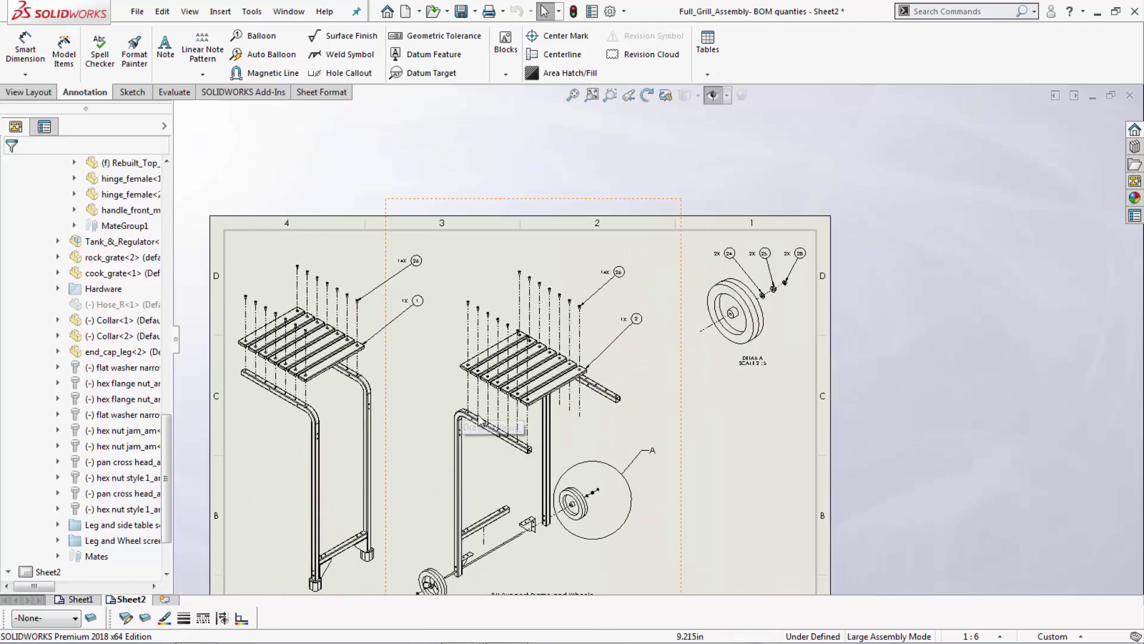
{"action": "scroll", "coordinate": [580, 495], "scroll_direction": "up", "scroll_amount": 1}
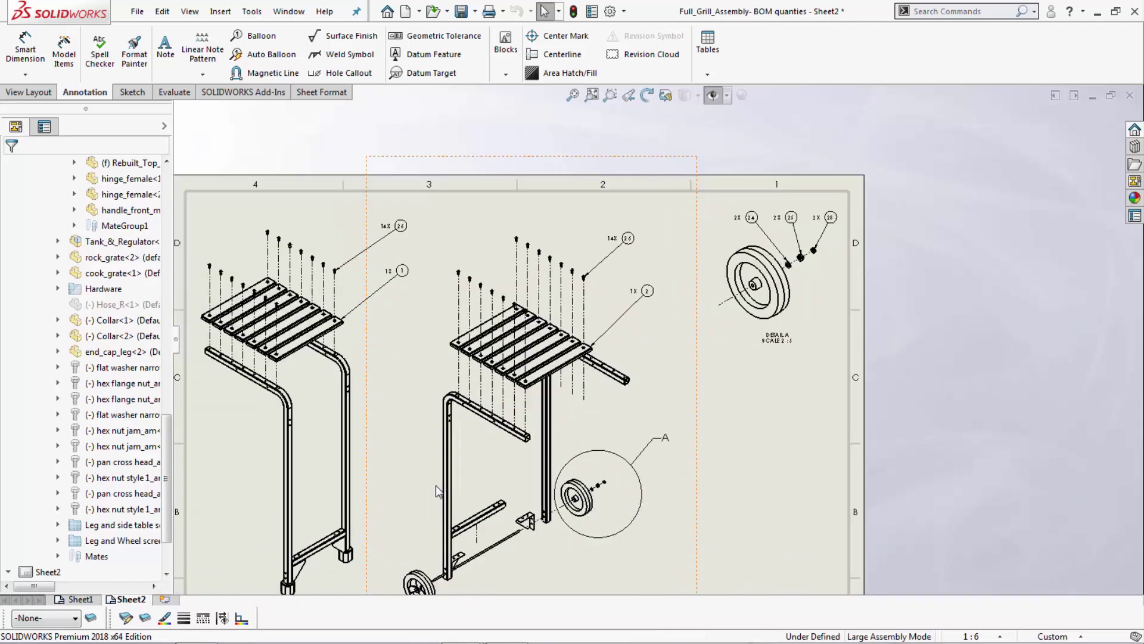
{"action": "scroll", "coordinate": [369, 460], "scroll_direction": "up", "scroll_amount": 1}
Return to Sheet1, showing the parts list beside the ballooned grill.
{"action": "left_click", "coordinate": [90, 599]}
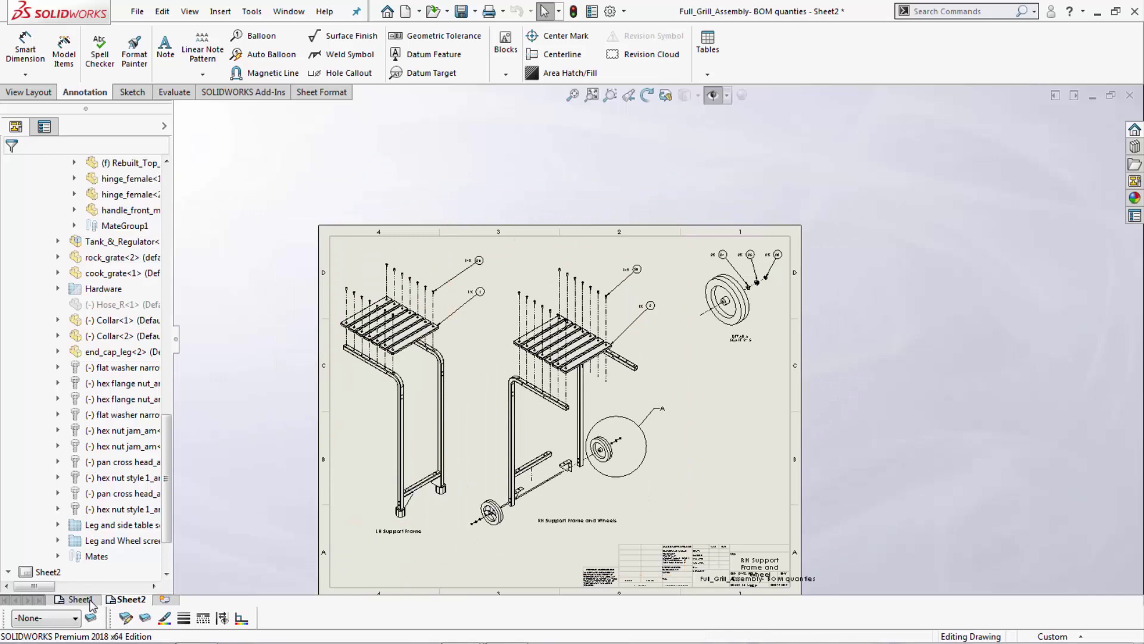
{"action": "scroll", "coordinate": [694, 276], "scroll_direction": "up", "scroll_amount": 2}
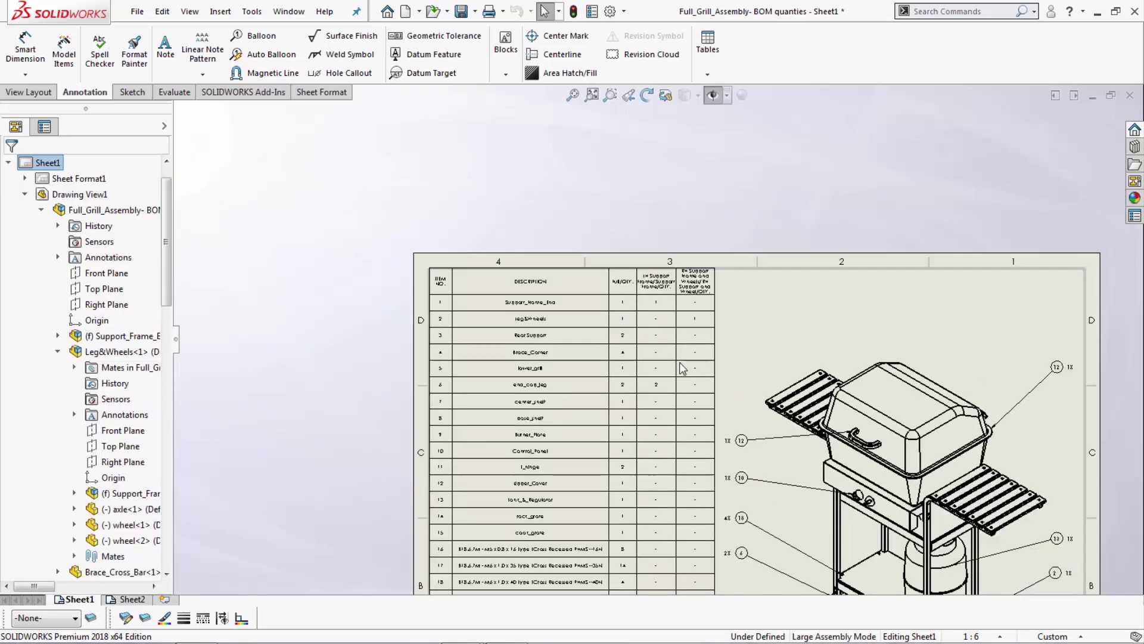
{"action": "scroll", "coordinate": [683, 366], "scroll_direction": "up", "scroll_amount": 1}
{"action": "scroll", "coordinate": [673, 417], "scroll_direction": "up", "scroll_amount": 1}
{"action": "scroll", "coordinate": [672, 418], "scroll_direction": "up", "scroll_amount": 1}
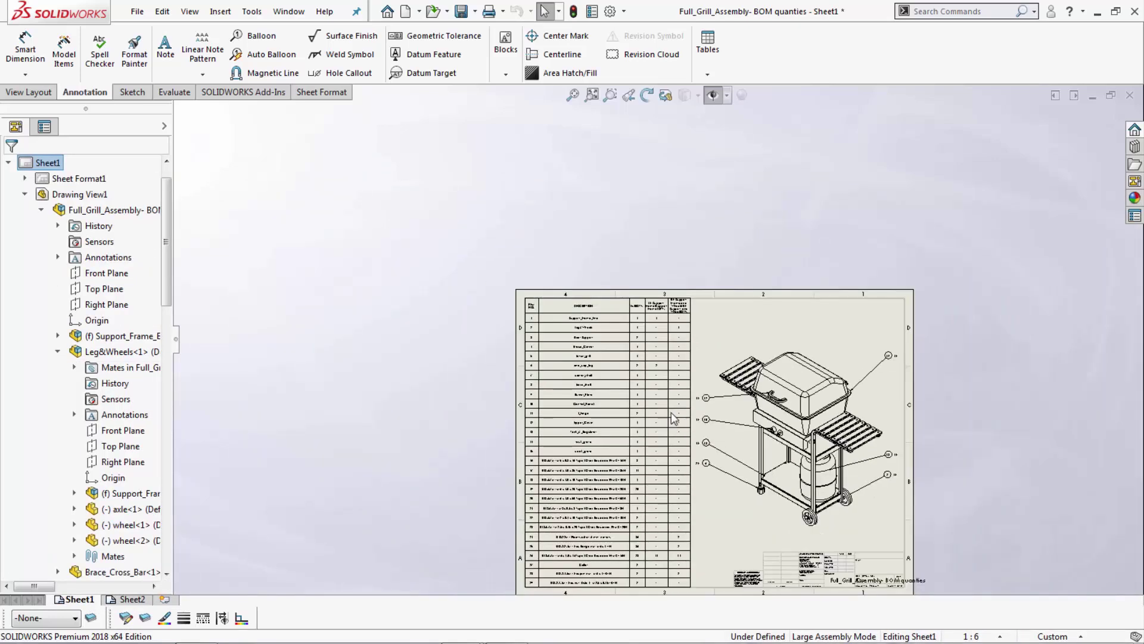
{"action": "scroll", "coordinate": [672, 343], "scroll_direction": "down", "scroll_amount": 1}
{"action": "scroll", "coordinate": [659, 286], "scroll_direction": "down", "scroll_amount": 1}
{"action": "scroll", "coordinate": [659, 286], "scroll_direction": "down", "scroll_amount": 1}
{"action": "scroll", "coordinate": [585, 302], "scroll_direction": "down", "scroll_amount": 1}
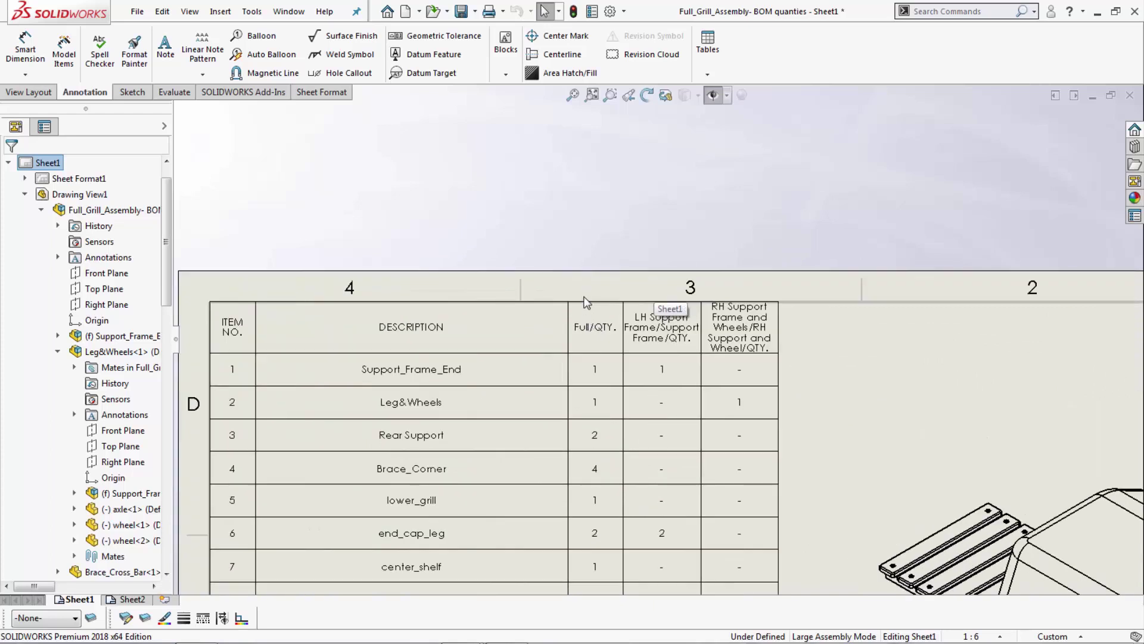
Select the BOM's LH and RH quantity columns, D and E.
{"action": "left_click", "coordinate": [586, 307]}
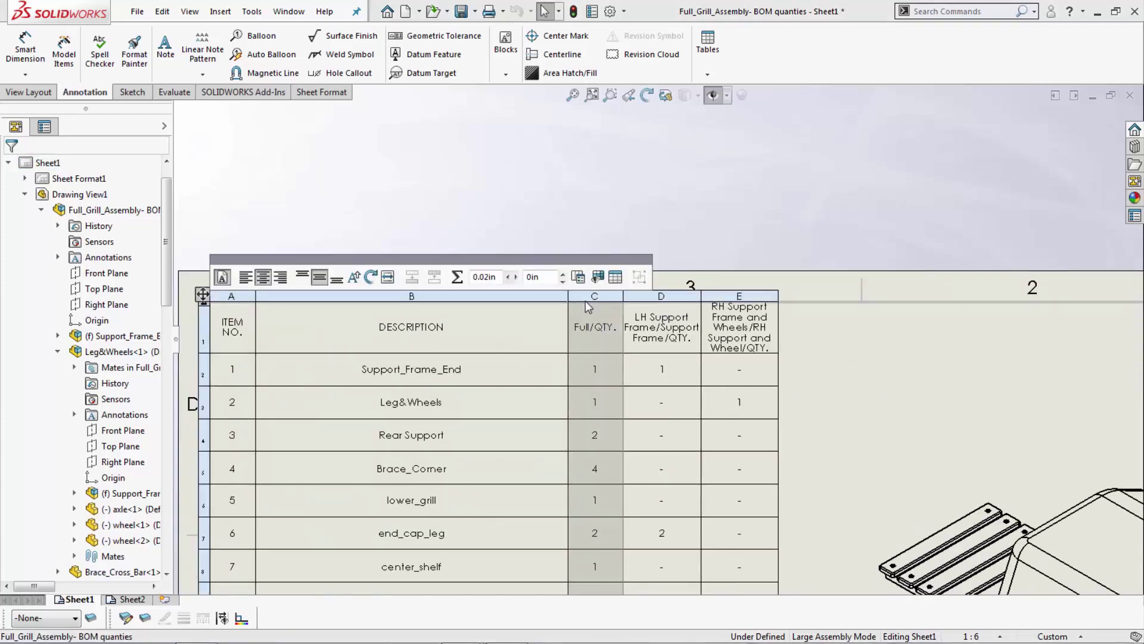
{"action": "left_click", "coordinate": [654, 298]}
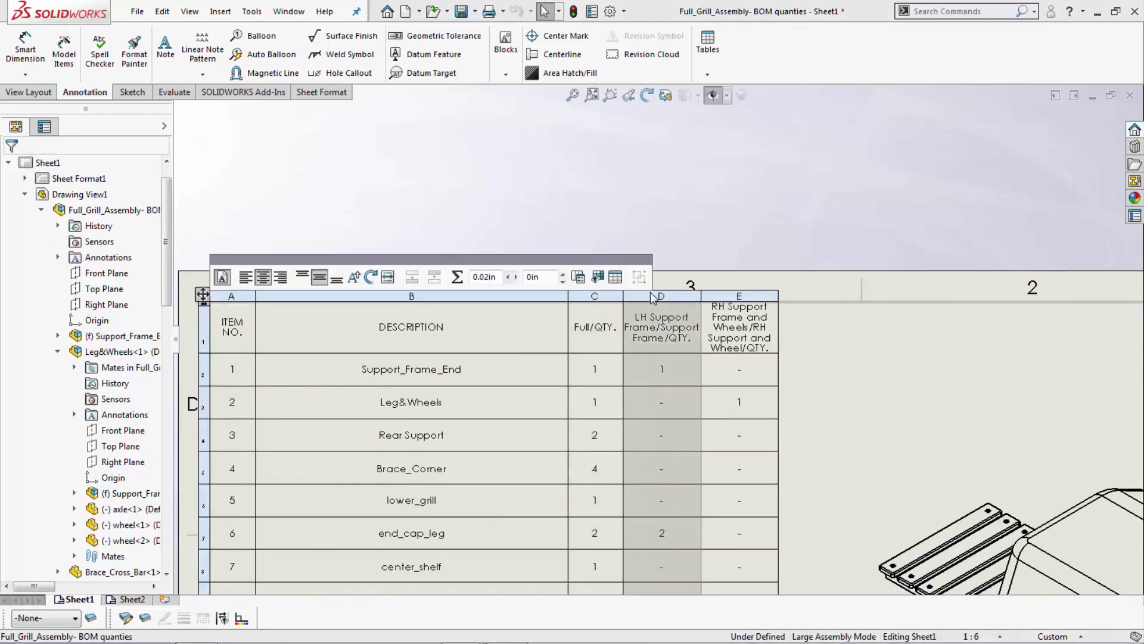
{"action": "left_click", "coordinate": [726, 302], "text": "ctrl"}
Hide BOM columns D and E, leaving only Full/QTY., then go to Sheet2.
{"action": "right_click", "coordinate": [725, 301]}
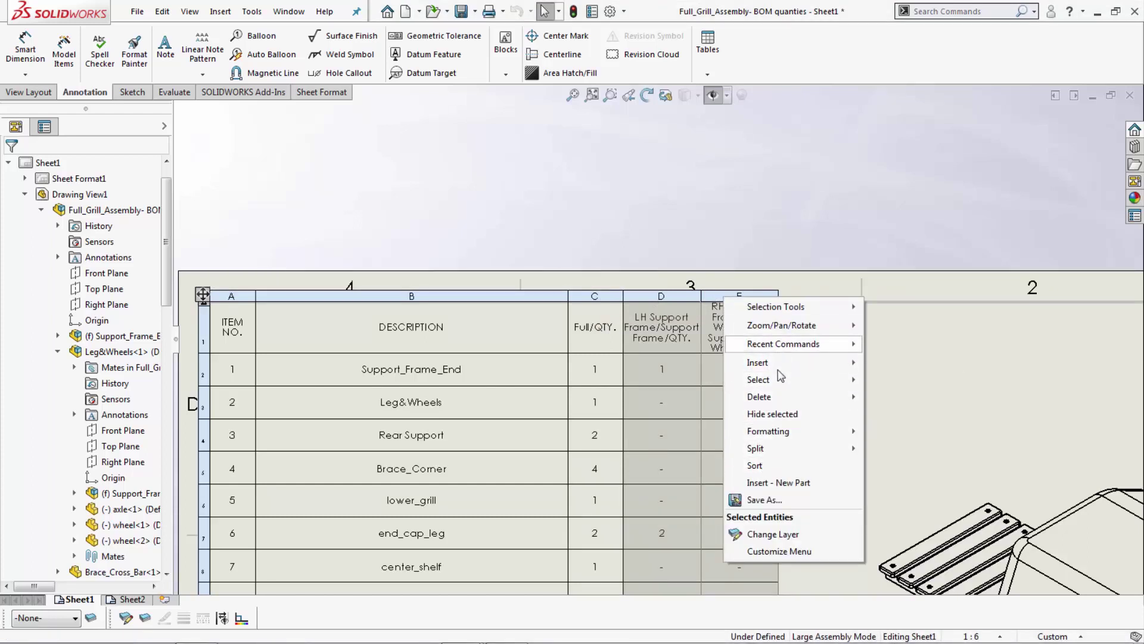
{"action": "left_click", "coordinate": [655, 302]}
{"action": "right_click", "coordinate": [654, 303]}
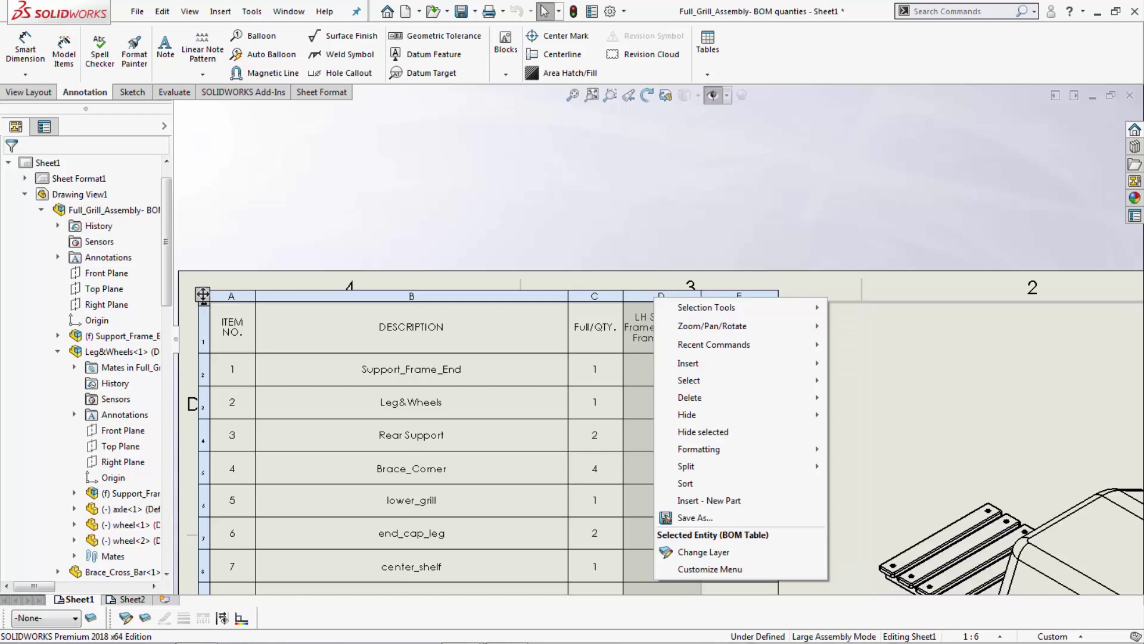
{"action": "mouse_move", "coordinate": [696, 415]}
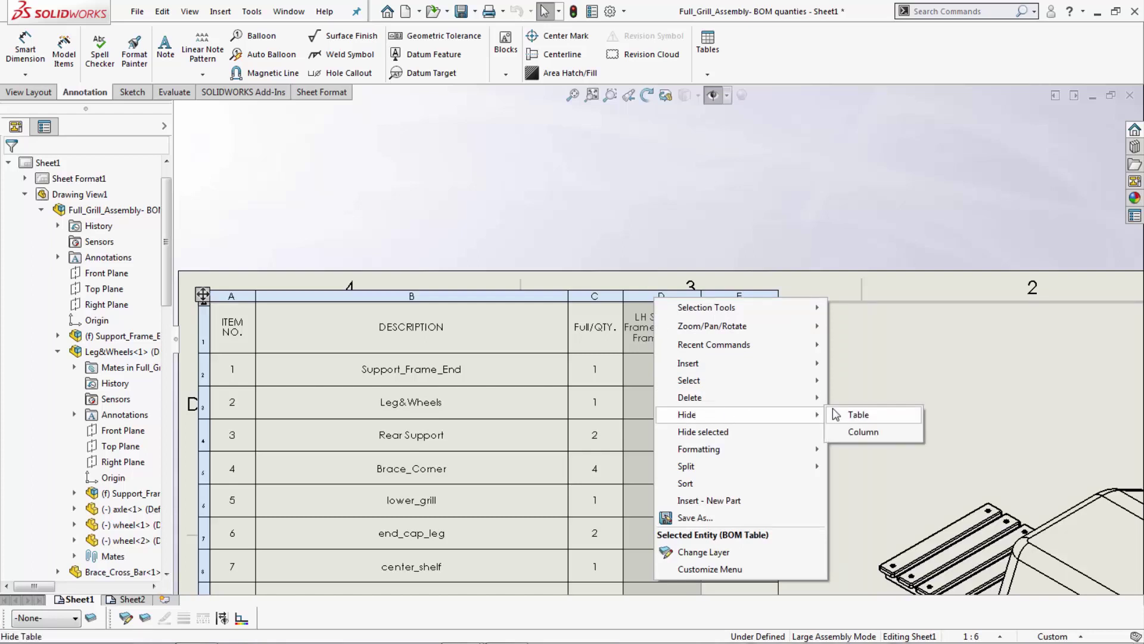
{"action": "left_click", "coordinate": [851, 435]}
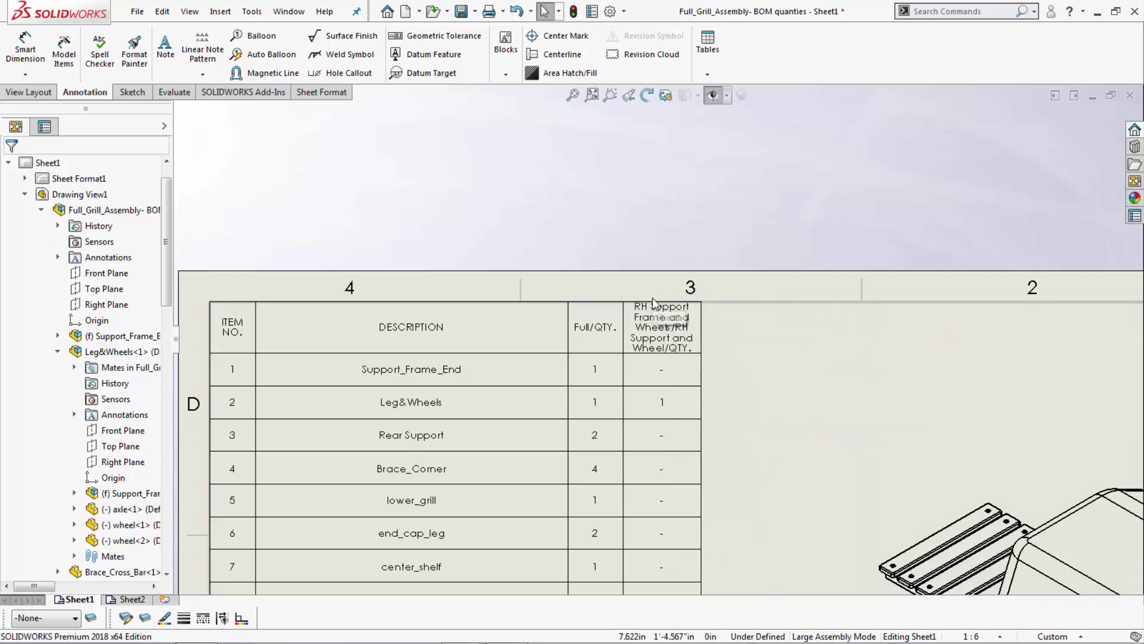
{"action": "left_click", "coordinate": [655, 302]}
{"action": "right_click", "coordinate": [656, 302]}
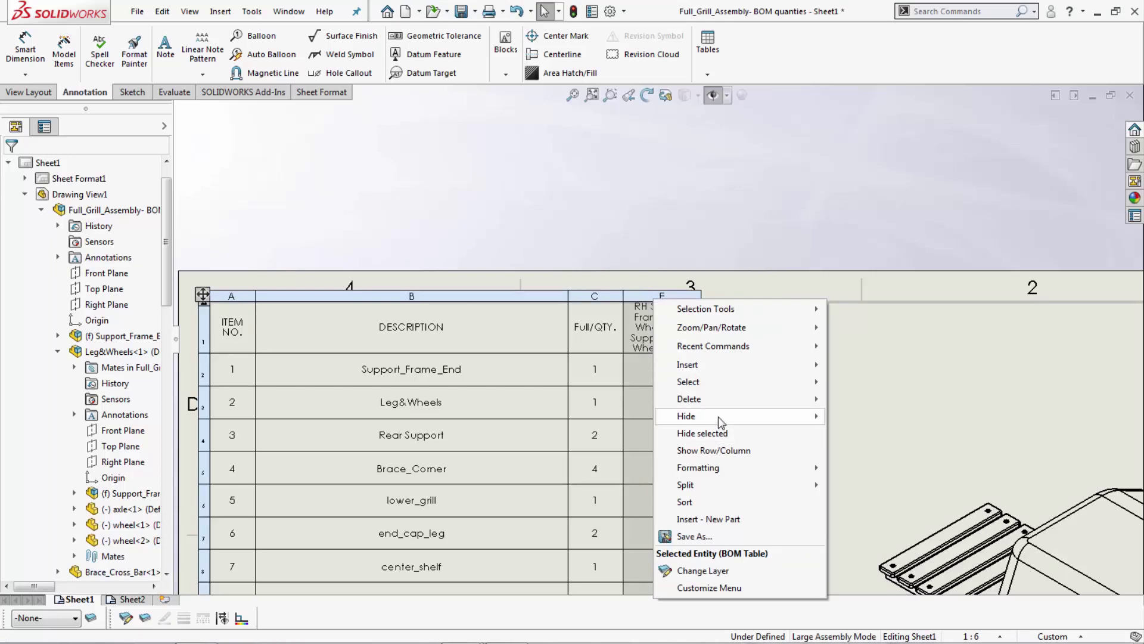
{"action": "mouse_move", "coordinate": [707, 416]}
{"action": "left_click", "coordinate": [860, 434]}
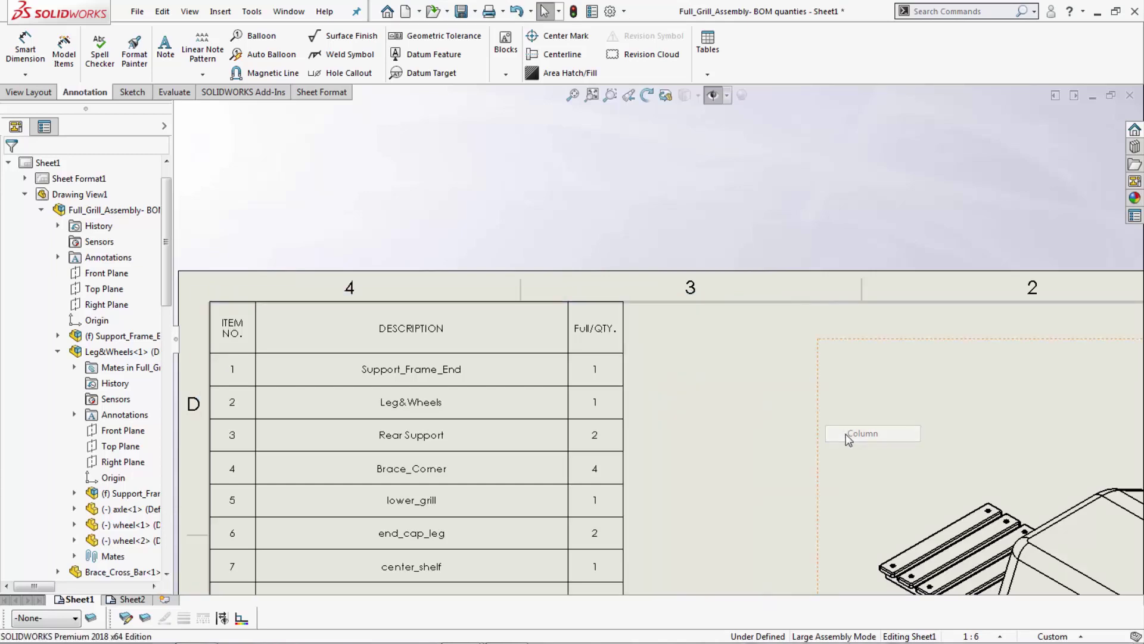
{"action": "scroll", "coordinate": [679, 406], "scroll_direction": "up", "scroll_amount": 3}
{"action": "scroll", "coordinate": [700, 420], "scroll_direction": "up", "scroll_amount": 3}
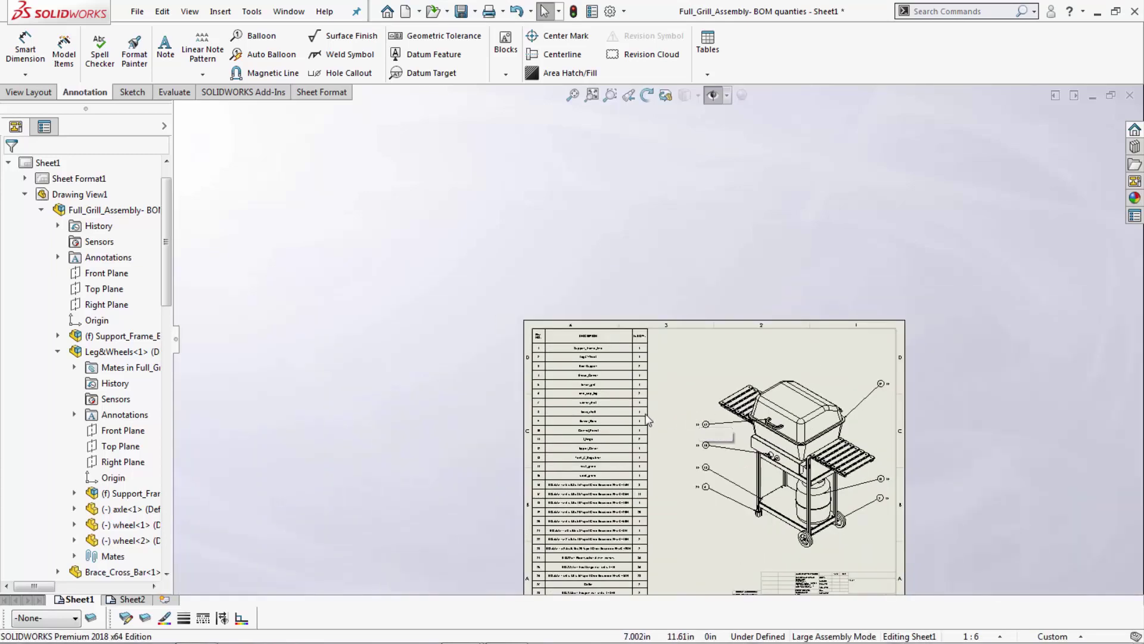
{"action": "scroll", "coordinate": [644, 384], "scroll_direction": "down", "scroll_amount": 2}
{"action": "scroll", "coordinate": [644, 385], "scroll_direction": "down", "scroll_amount": 2}
{"action": "scroll", "coordinate": [644, 385], "scroll_direction": "down", "scroll_amount": 2}
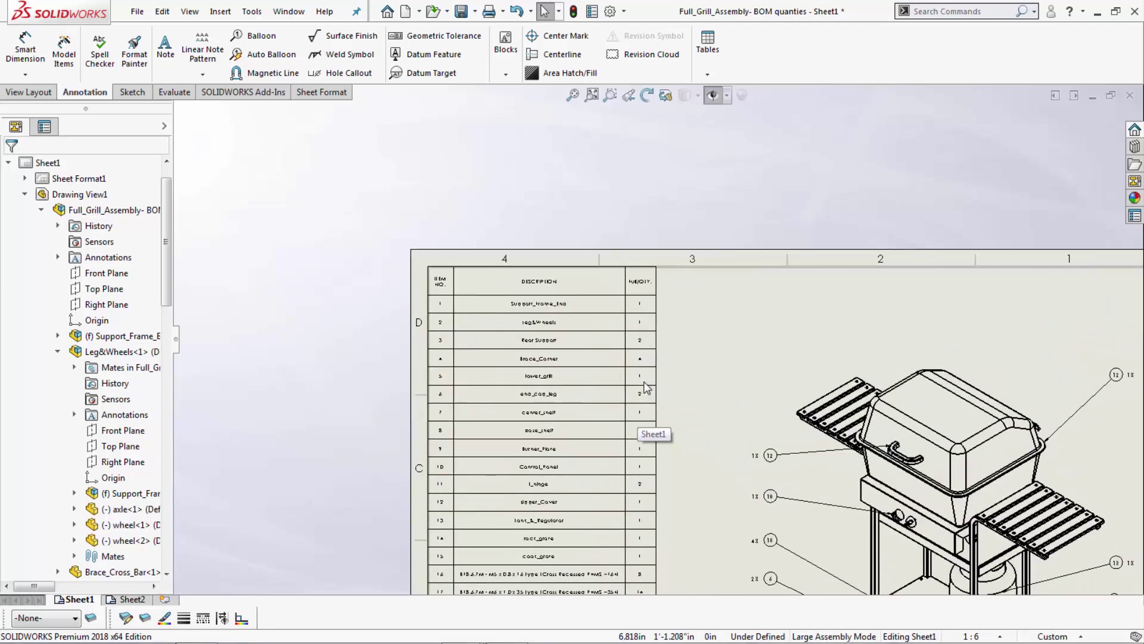
{"action": "scroll", "coordinate": [644, 385], "scroll_direction": "up", "scroll_amount": 3}
{"action": "scroll", "coordinate": [719, 468], "scroll_direction": "up", "scroll_amount": 1}
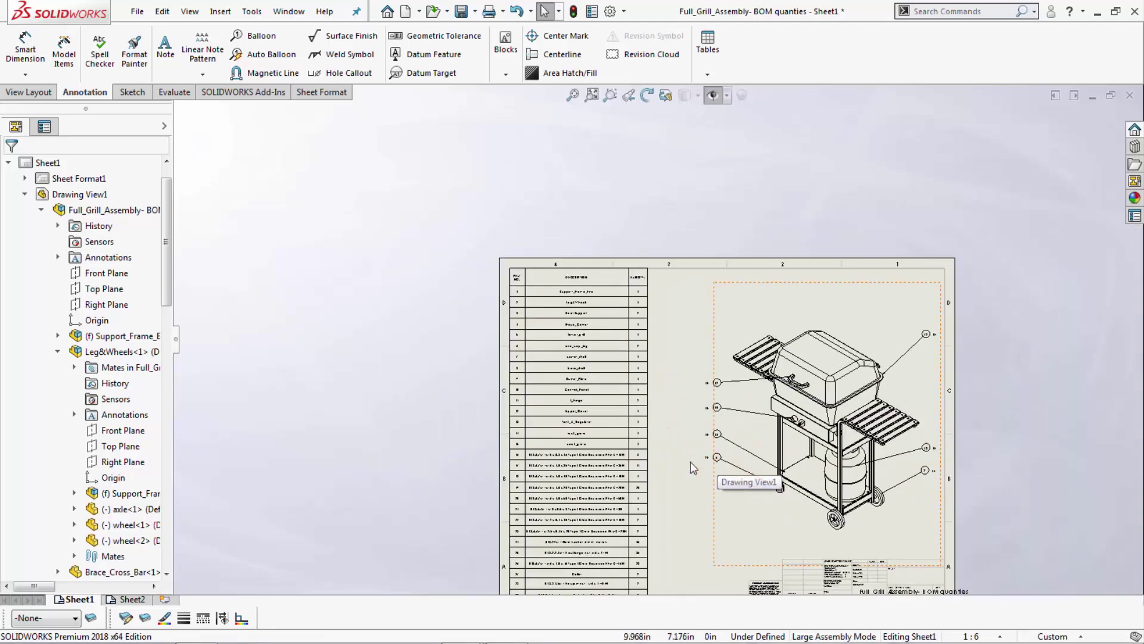
{"action": "left_click", "coordinate": [125, 599]}
{"action": "scroll", "coordinate": [464, 249], "scroll_direction": "down", "scroll_amount": 2}
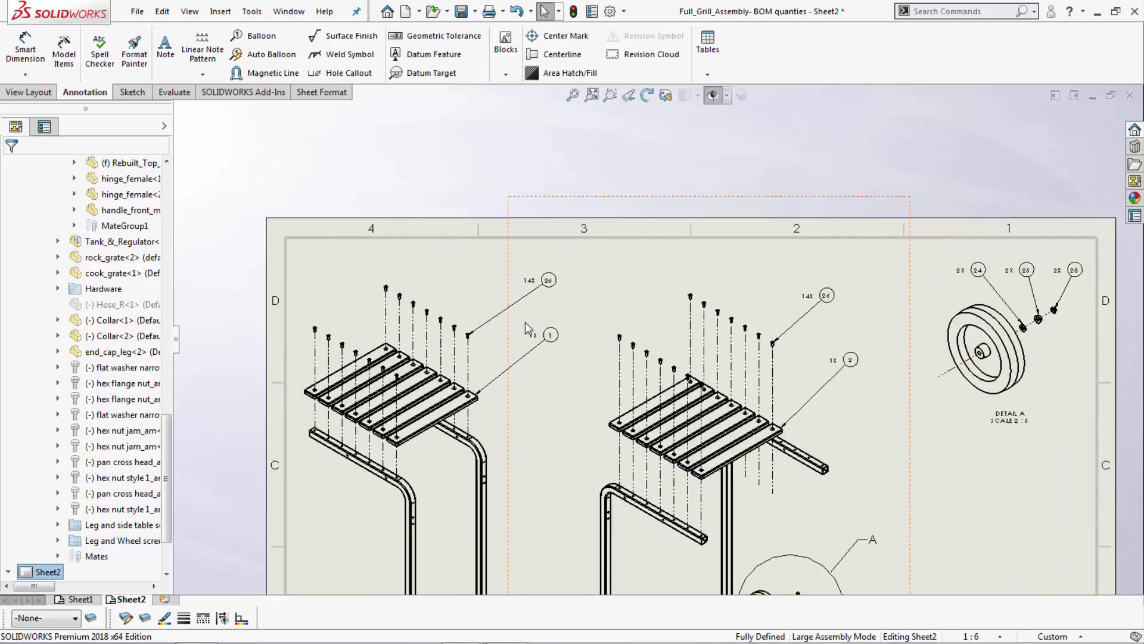
{"action": "scroll", "coordinate": [524, 322], "scroll_direction": "down", "scroll_amount": 1}
{"action": "scroll", "coordinate": [926, 407], "scroll_direction": "up", "scroll_amount": 2}
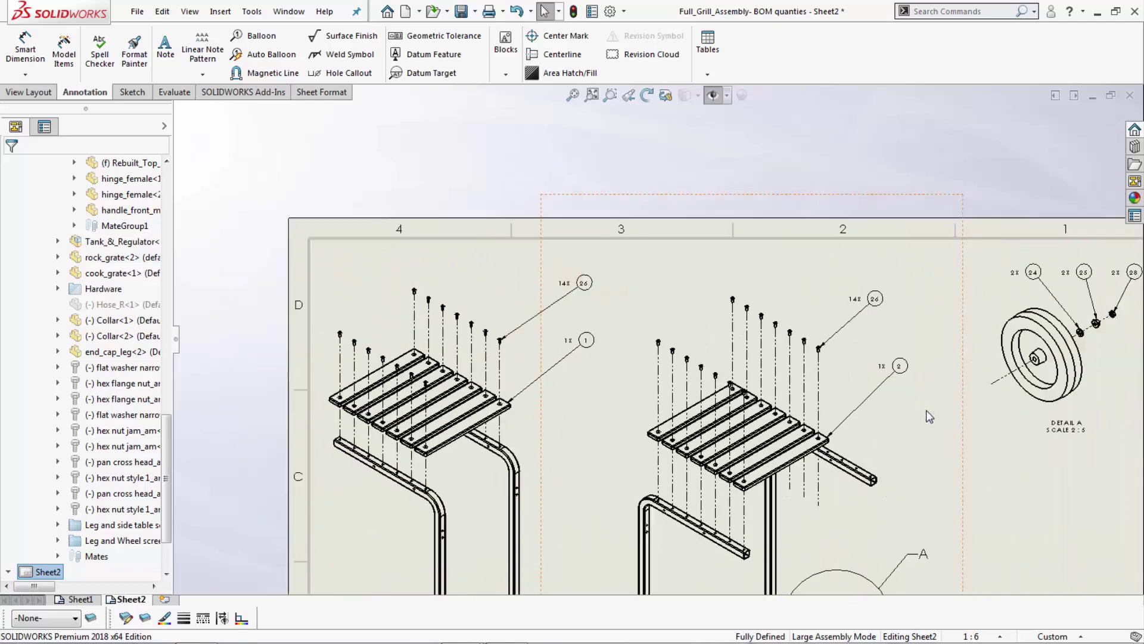
{"action": "scroll", "coordinate": [849, 456], "scroll_direction": "up", "scroll_amount": 1}
{"action": "scroll", "coordinate": [778, 505], "scroll_direction": "up", "scroll_amount": 1}
{"action": "scroll", "coordinate": [926, 314], "scroll_direction": "down", "scroll_amount": 1}
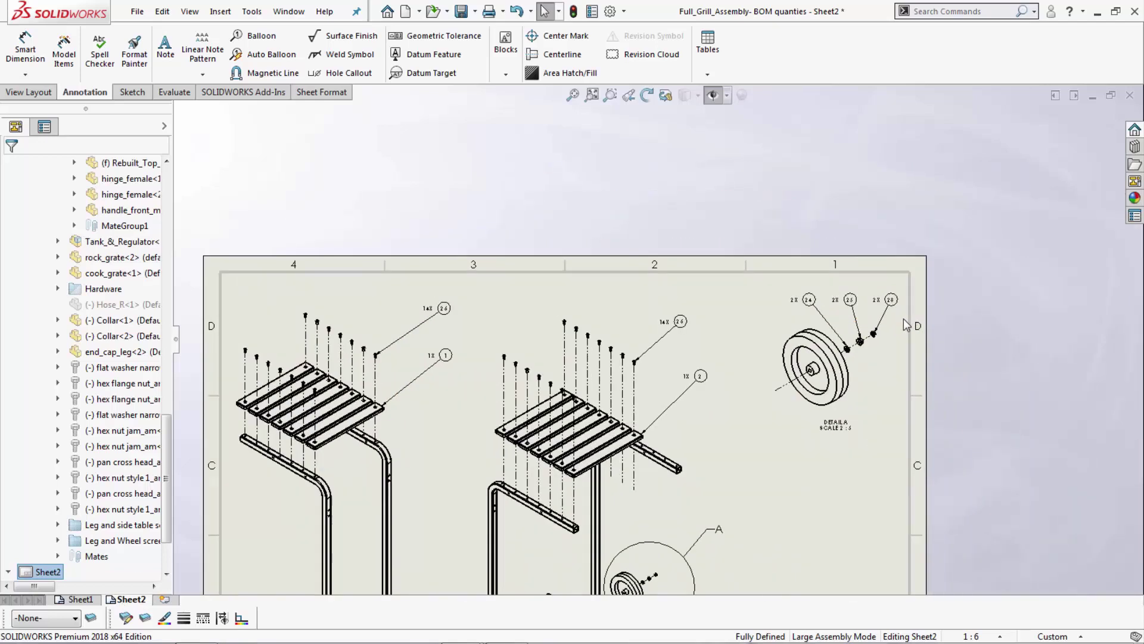
{"action": "scroll", "coordinate": [903, 319], "scroll_direction": "down", "scroll_amount": 1}
With Sheet2's balloons still showing 14X, 1X and 2X, return to Sheet1.
{"action": "left_click", "coordinate": [76, 598]}
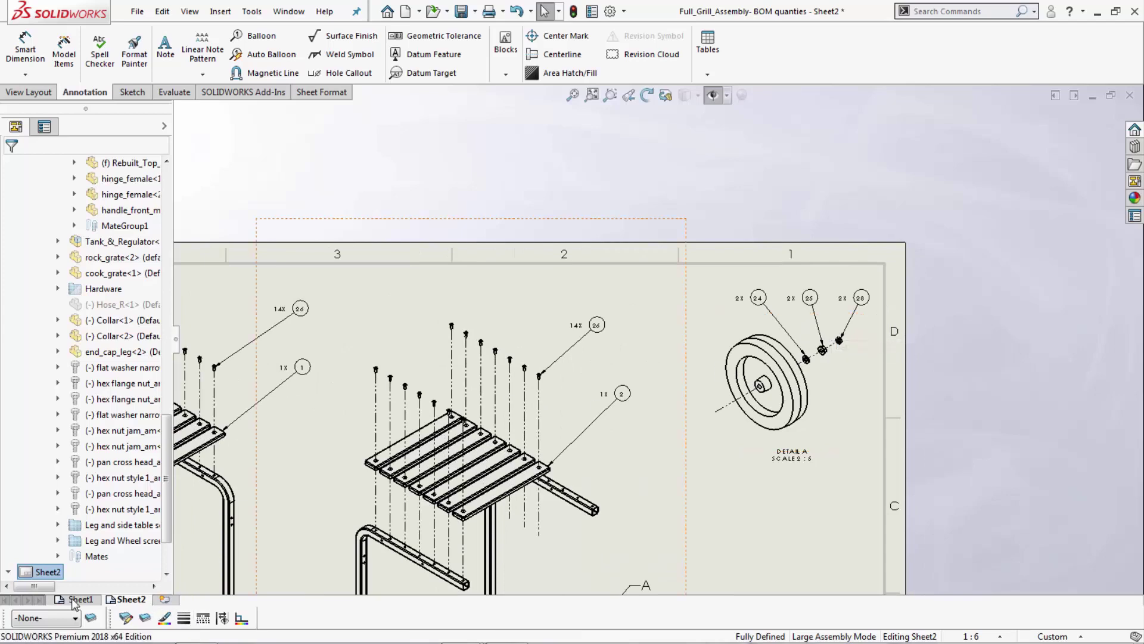